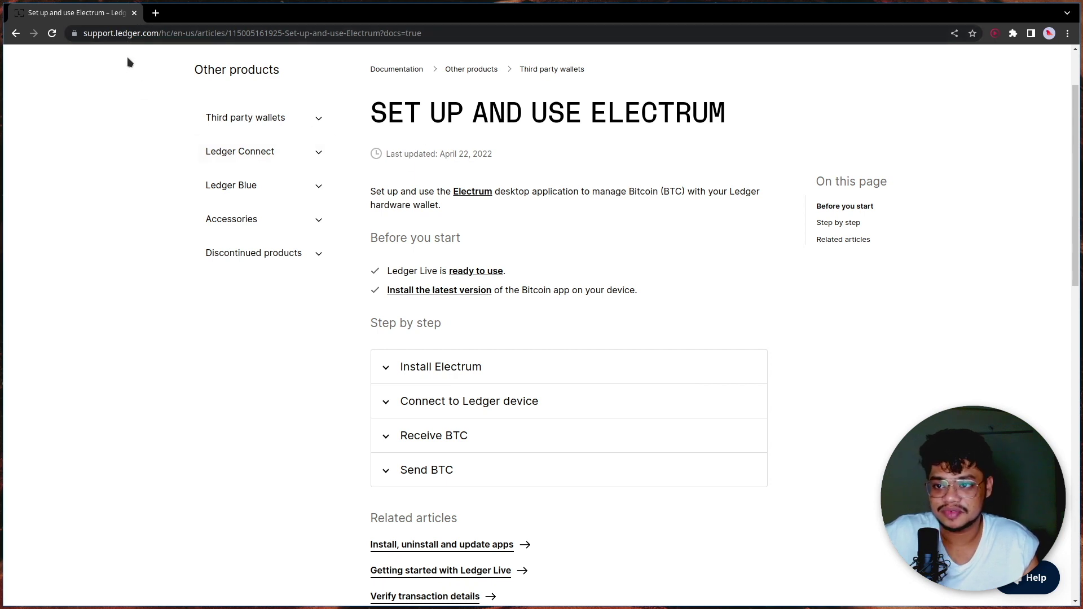
Scroll to Step by step and expand the Install Electrum section of the Ledger article.
{"action": "scroll", "coordinate": [523, 293], "scroll_direction": "down", "scroll_amount": 2}
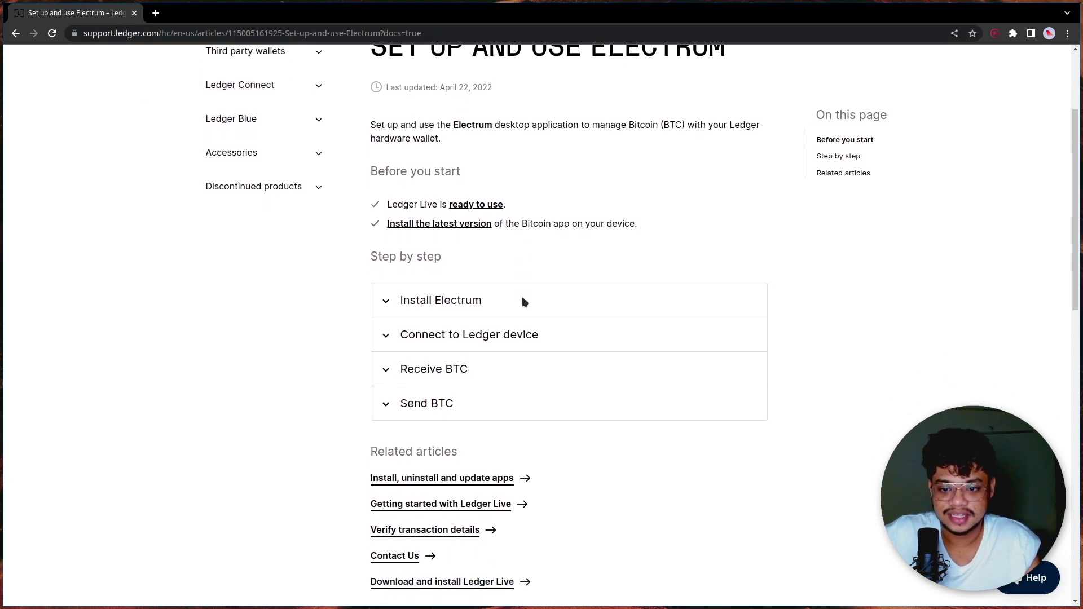
{"action": "scroll", "coordinate": [531, 360], "scroll_direction": "down", "scroll_amount": 1}
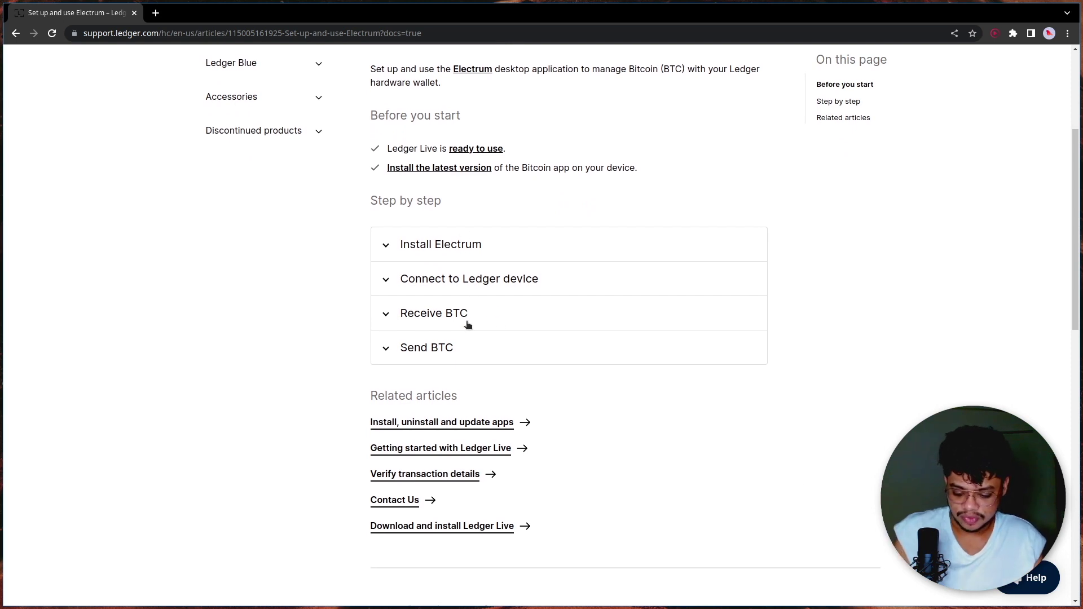
{"action": "key", "text": "super+b"}
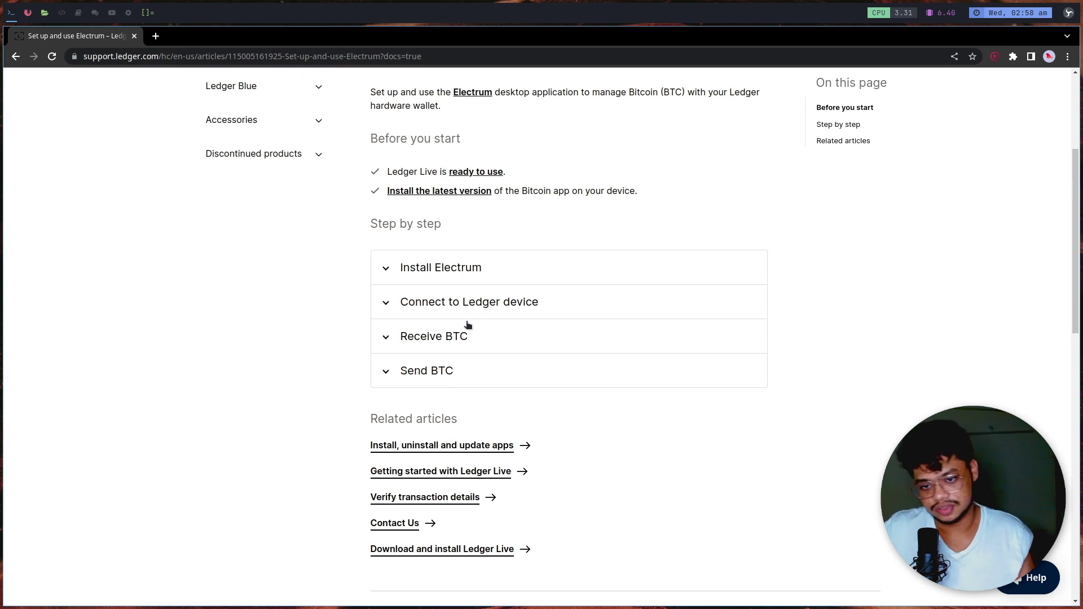
{"action": "left_click", "coordinate": [483, 267]}
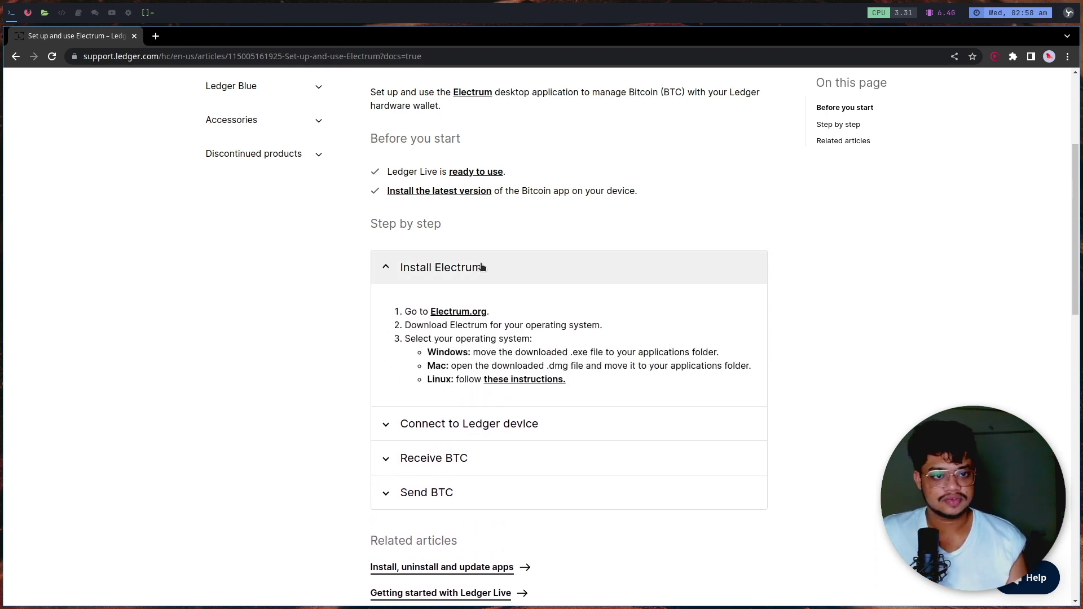
Install community/electrum 4.2.2-1 via 'yay electrum' in a terminal, then collapse the install instructions.
{"action": "key", "text": "super+Return"}
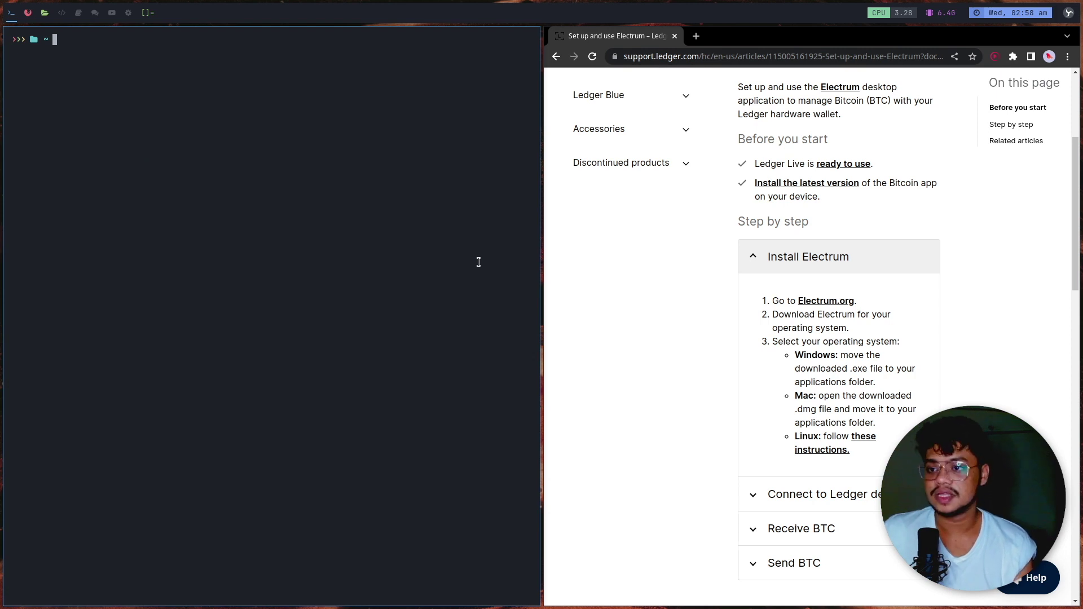
{"action": "type", "text": "yay "}
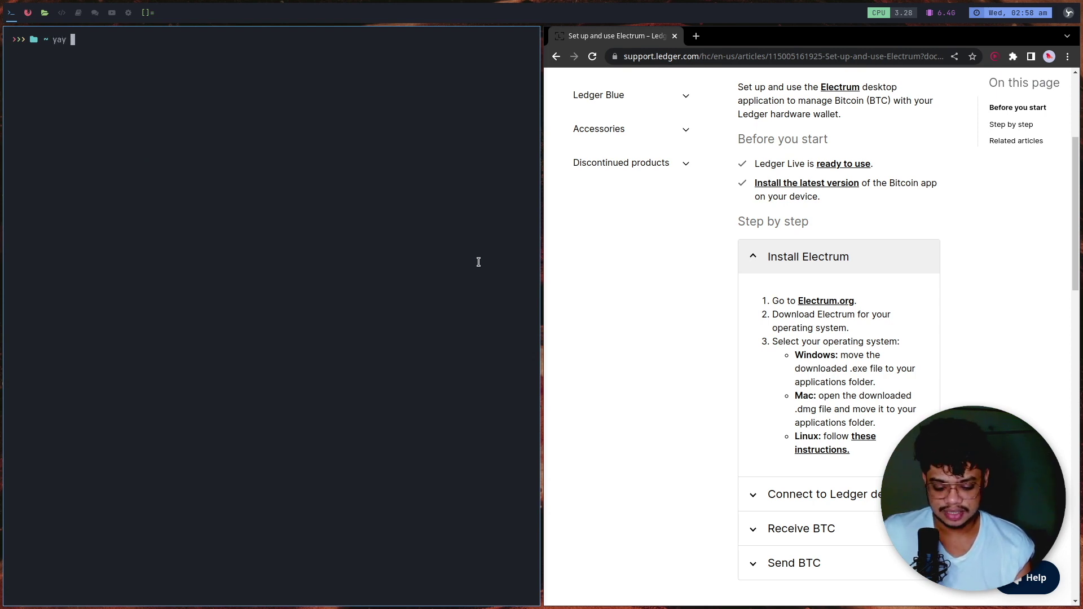
{"action": "type", "text": "electrum"}
{"action": "key", "text": "Return"}
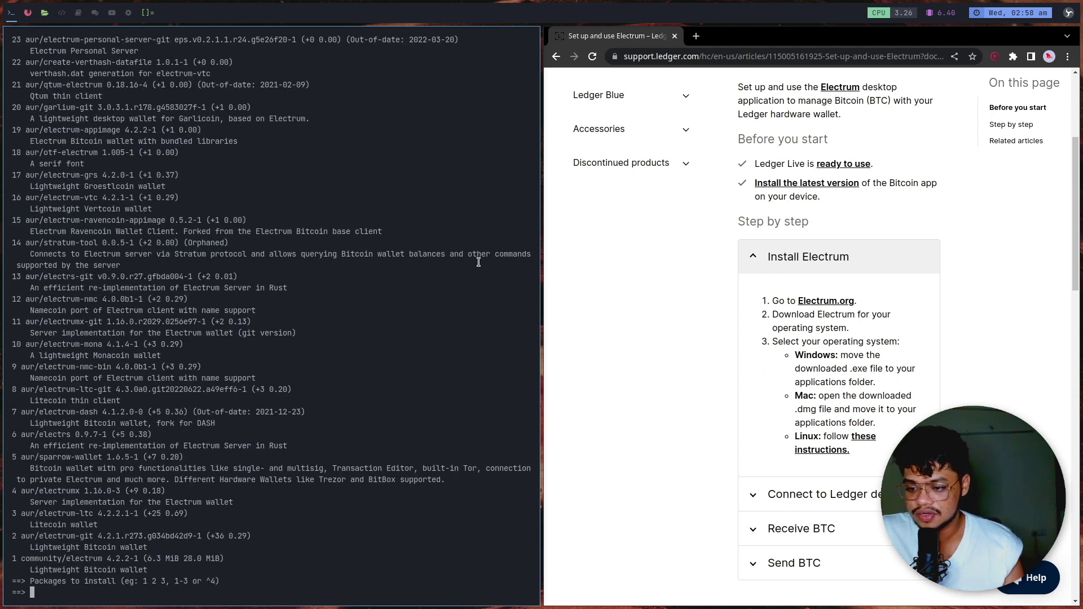
{"action": "type", "text": "1"}
{"action": "key", "text": "Return"}
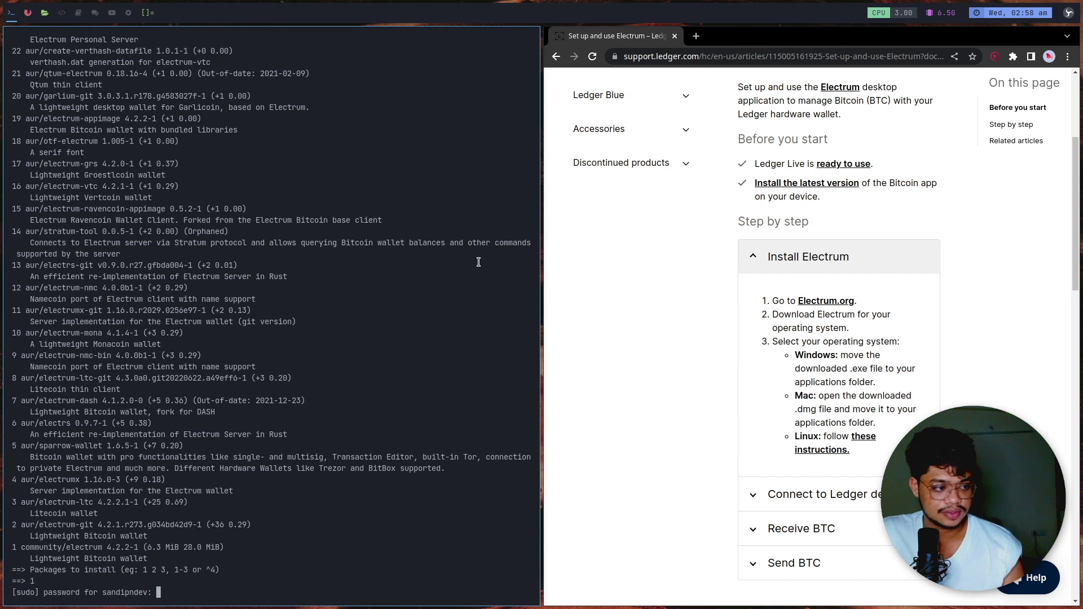
{"action": "key", "text": "Return"}
{"action": "key", "text": "Return"}
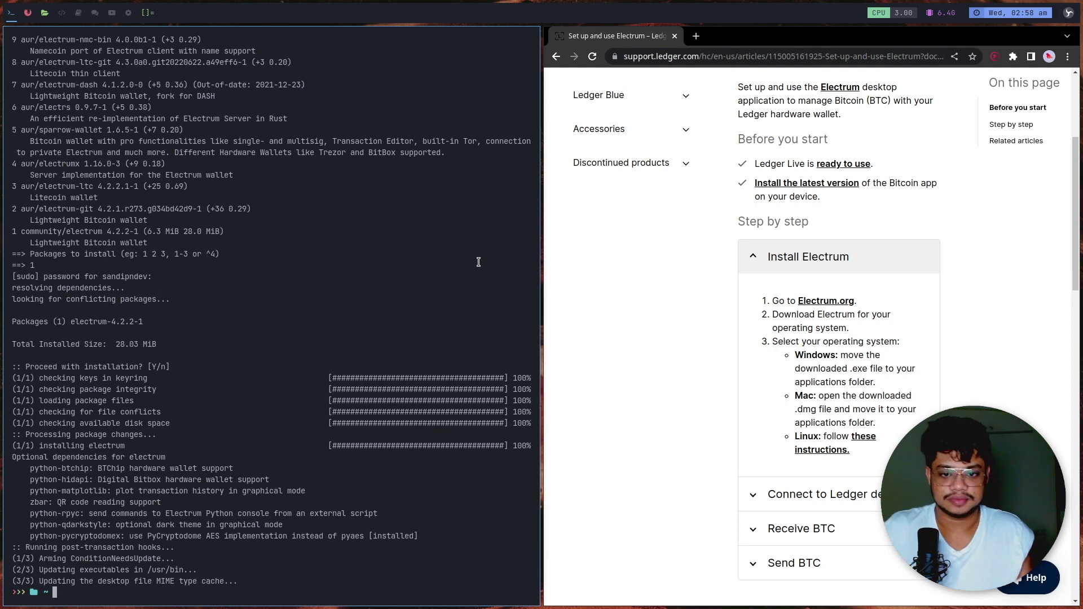
{"action": "left_click", "coordinate": [831, 261]}
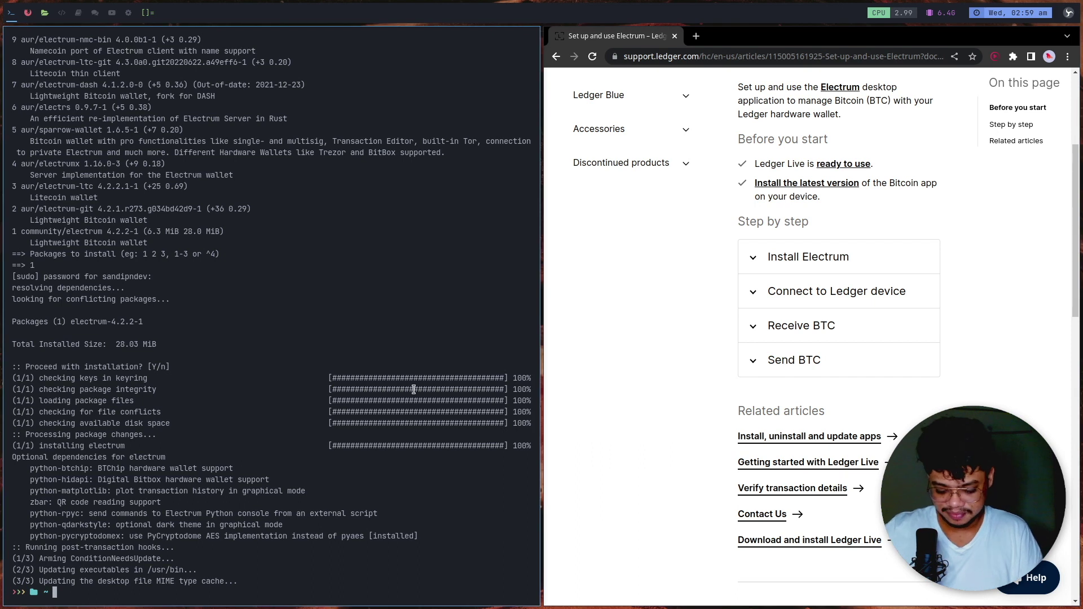
Close the terminal and expand the Connect to Ledger device steps in the article.
{"action": "key", "text": "ctrl+d"}
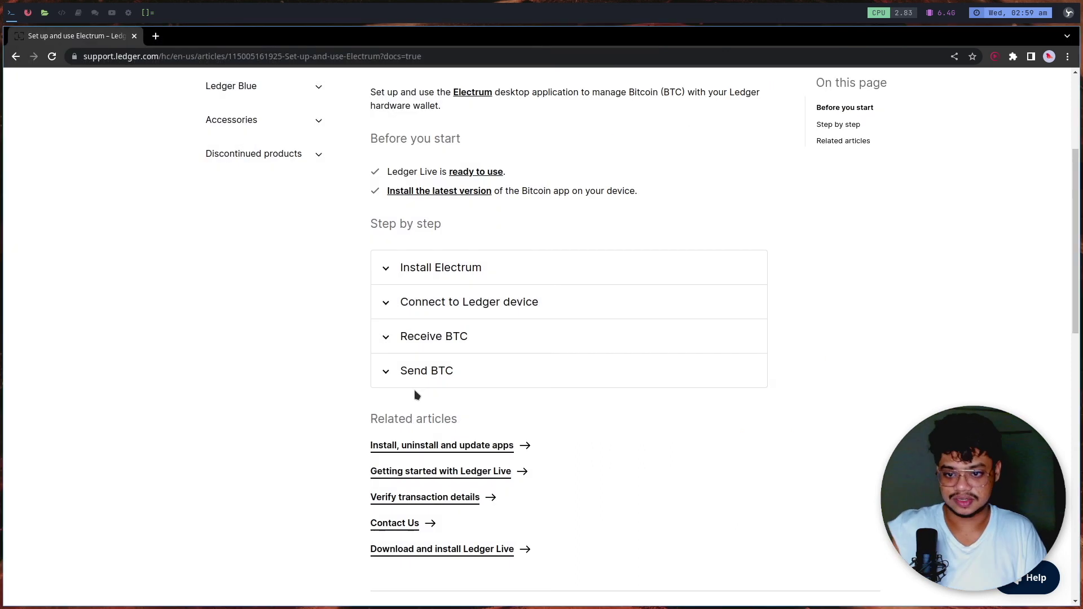
{"action": "left_click", "coordinate": [409, 305]}
{"action": "scroll", "coordinate": [378, 349], "scroll_direction": "down", "scroll_amount": 2}
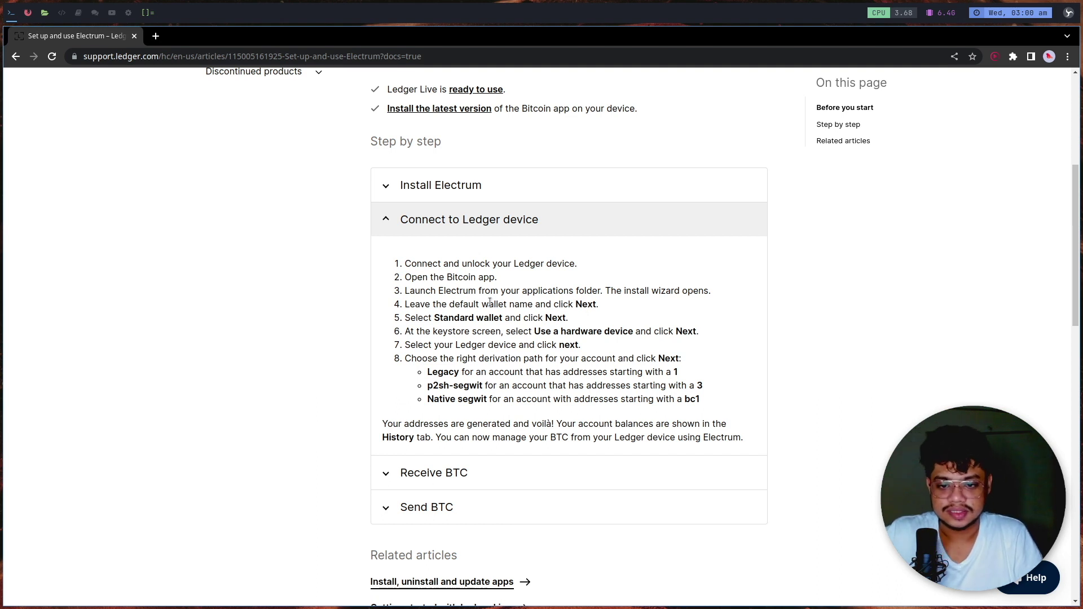
Launch Electrum Bitcoin Wallet from the app launcher and move its window to the left.
{"action": "key", "text": "super+d"}
{"action": "type", "text": "electr"}
{"action": "key", "text": "Return"}
{"action": "left_click_drag", "start_coordinate": [515, 265], "coordinate": [191, 290]}
{"action": "scroll", "coordinate": [465, 329], "scroll_direction": "down", "scroll_amount": 1}
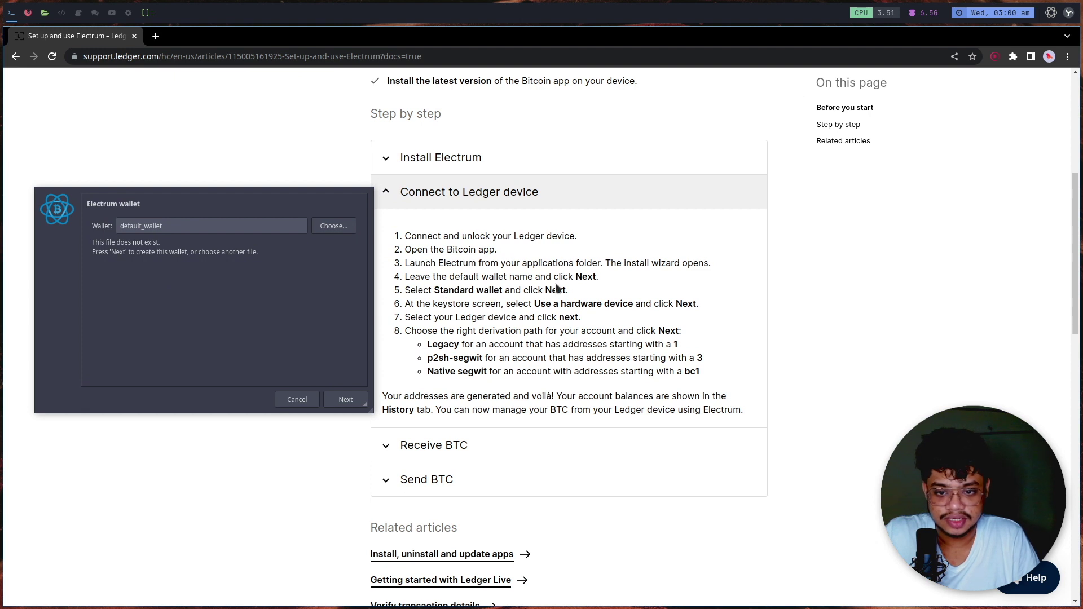
Name the wallet 'ledger', keep Standard wallet, and choose Use a hardware device as keystore.
{"action": "left_click", "coordinate": [239, 226]}
{"action": "key", "text": "ctrl+a"}
{"action": "key", "text": "BackSpace"}
{"action": "type", "text": "ledgeer"}
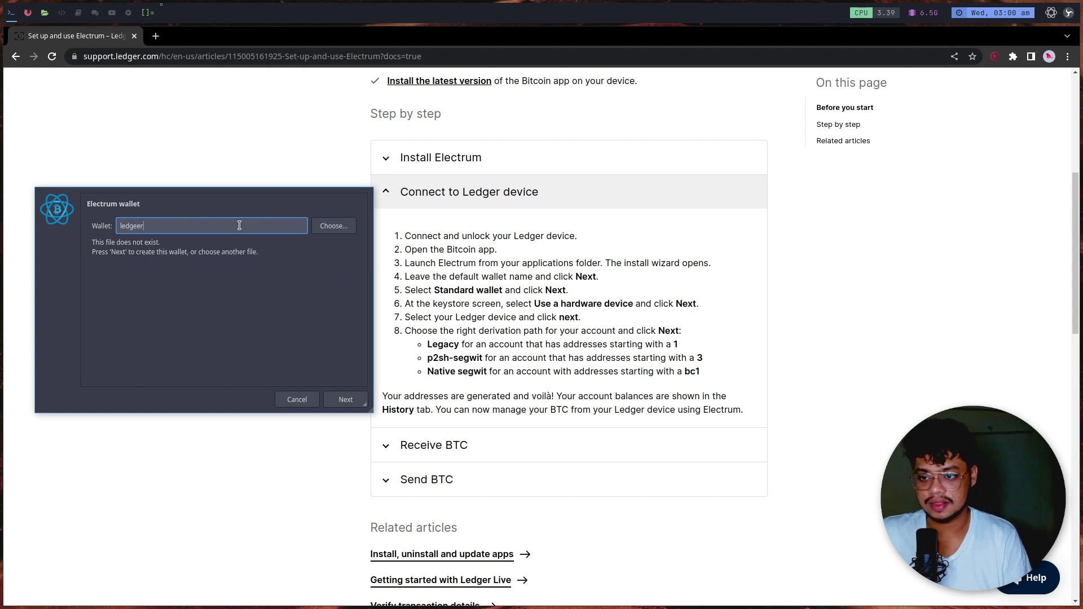
{"action": "left_click", "coordinate": [345, 399]}
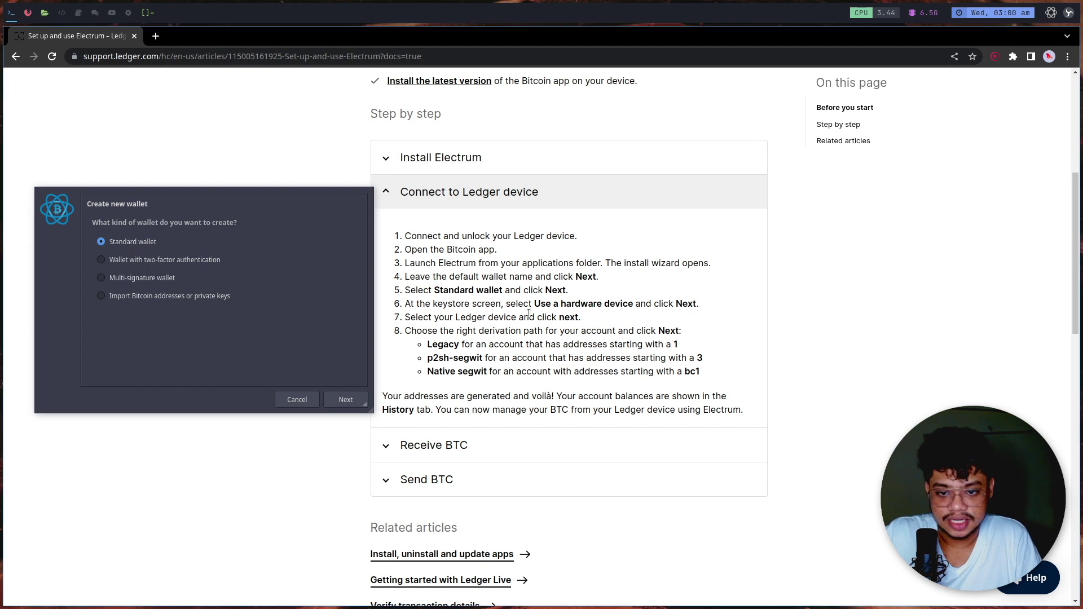
{"action": "left_click", "coordinate": [345, 400]}
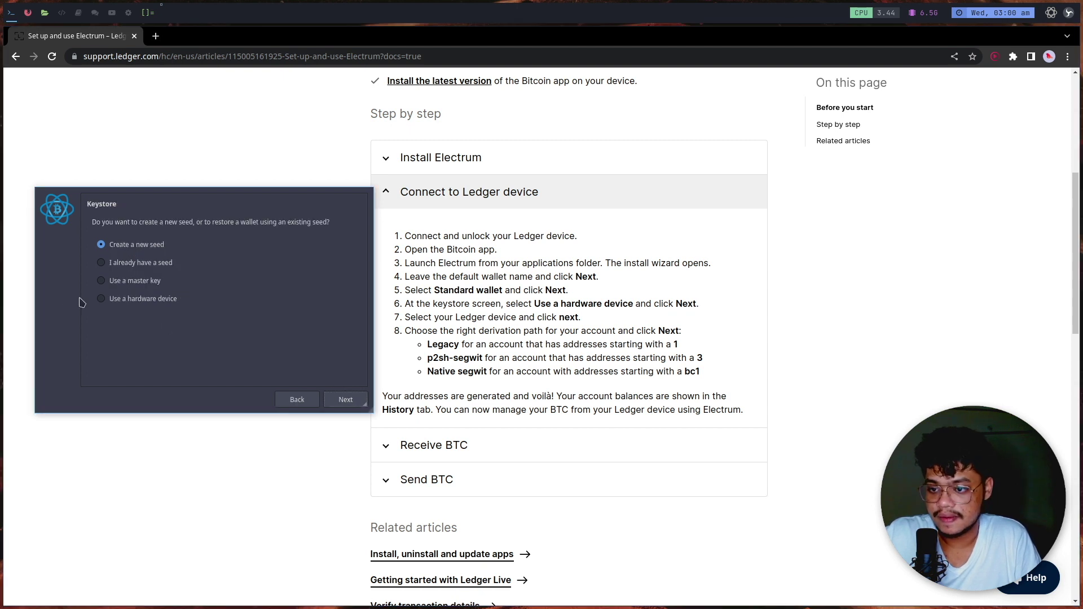
{"action": "left_click", "coordinate": [127, 299]}
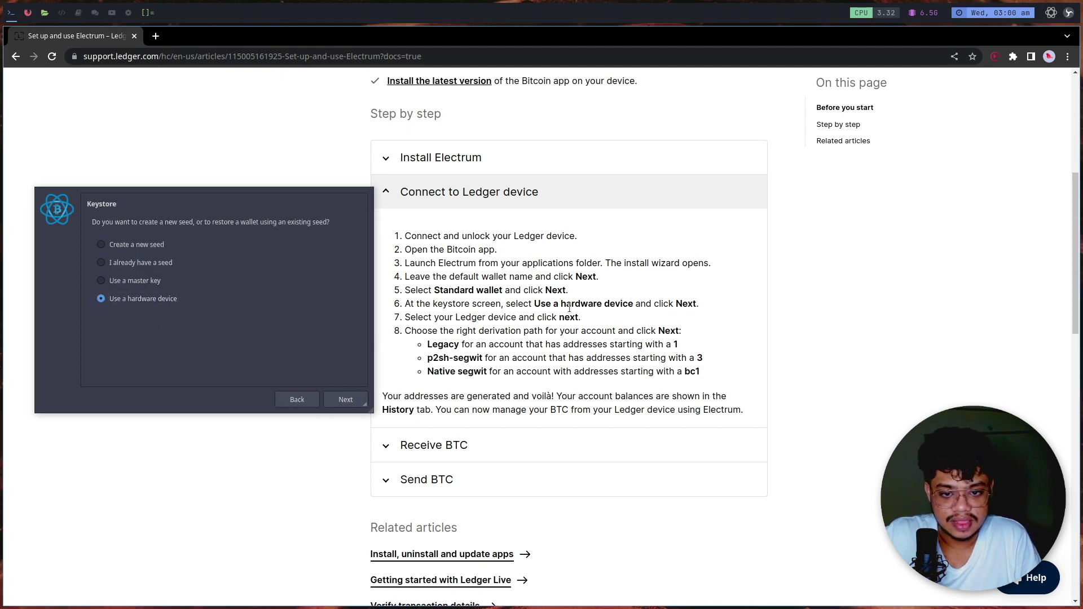
{"action": "left_click", "coordinate": [346, 400]}
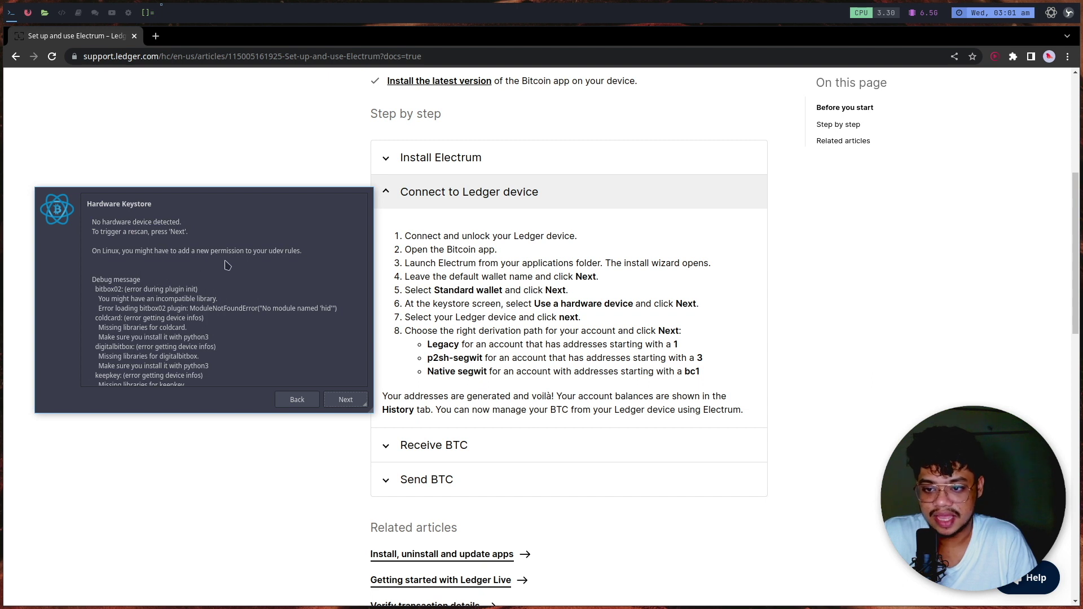
Look up Ledger udev rules for Arch and open github.com/LedgerHQ/udev-rules.
{"action": "scroll", "coordinate": [275, 264], "scroll_direction": "down", "scroll_amount": 5}
{"action": "scroll", "coordinate": [275, 263], "scroll_direction": "up", "scroll_amount": 4}
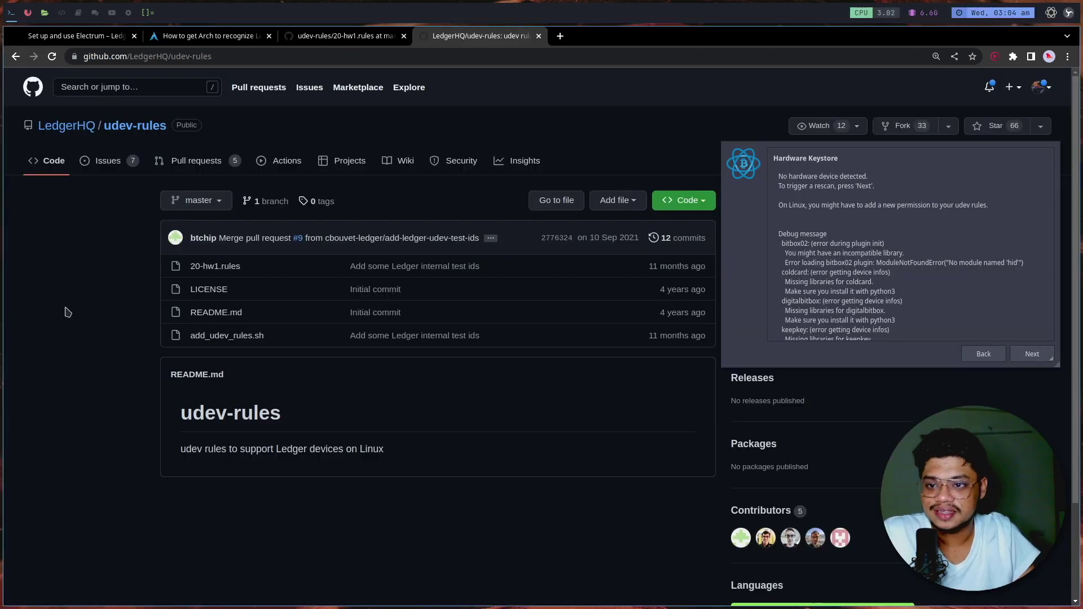
{"action": "mouse_move", "coordinate": [63, 131]}
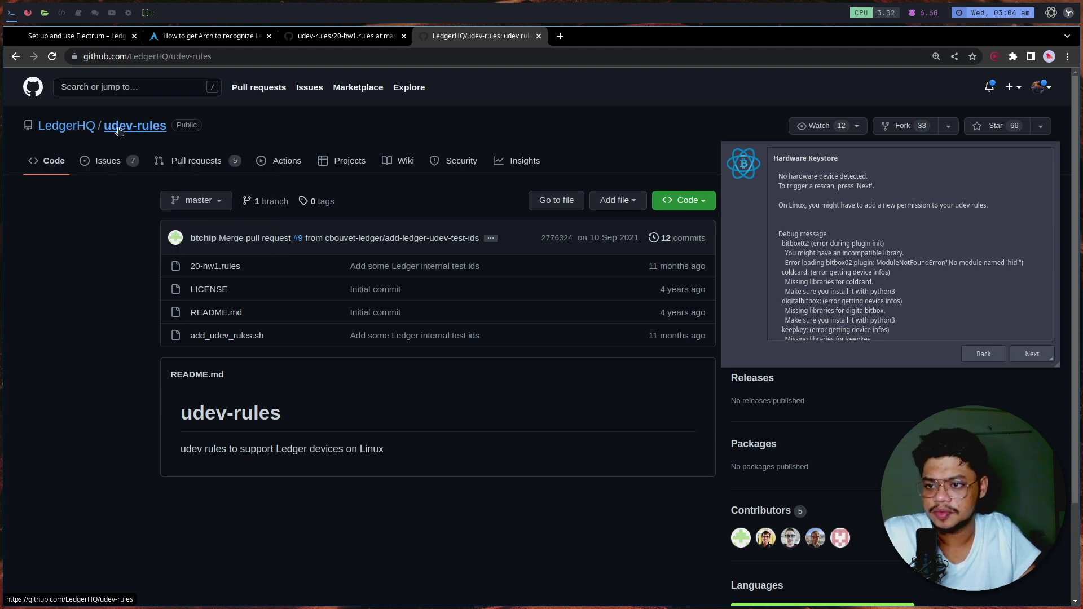
Open add_udev_rules.sh on GitHub and select the whole 20-line script.
{"action": "left_click", "coordinate": [224, 336]}
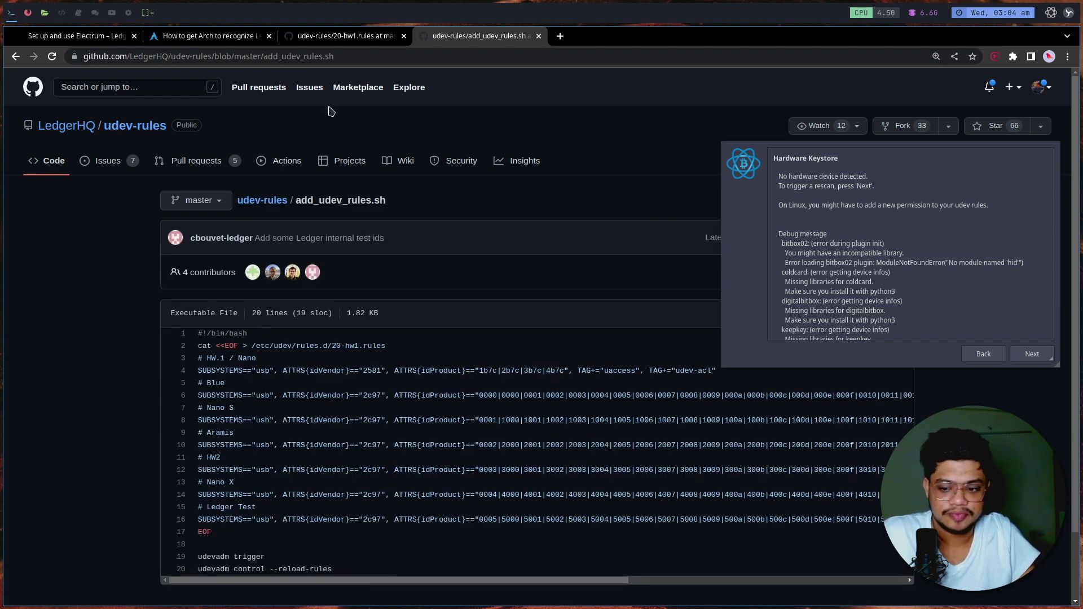
{"action": "scroll", "coordinate": [276, 438], "scroll_direction": "down", "scroll_amount": 2}
{"action": "scroll", "coordinate": [276, 438], "scroll_direction": "up", "scroll_amount": 2}
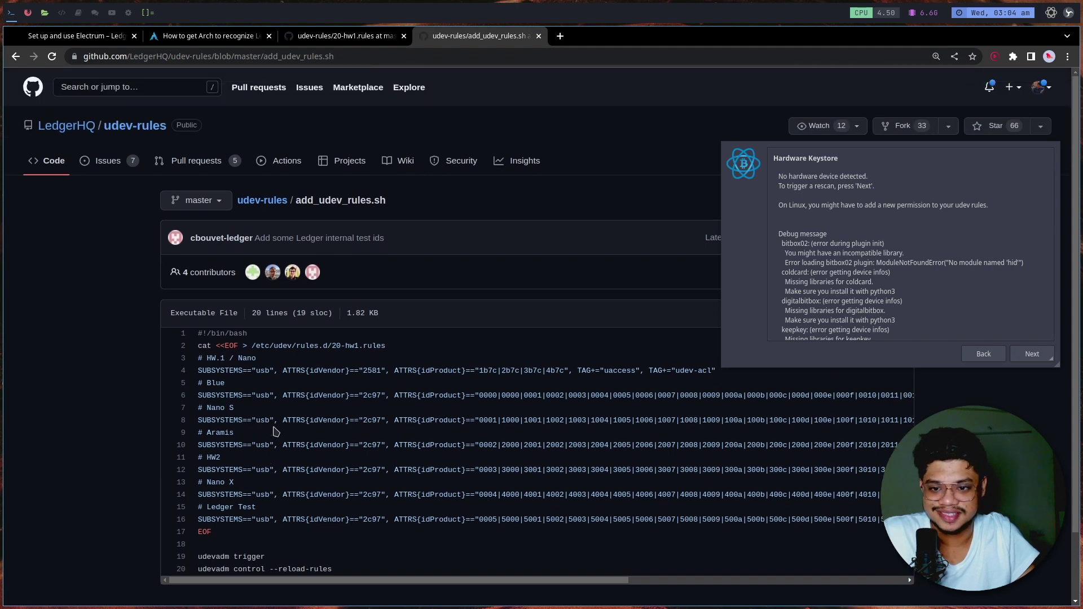
{"action": "scroll", "coordinate": [274, 424], "scroll_direction": "down", "scroll_amount": 2}
{"action": "left_click_drag", "start_coordinate": [347, 495], "coordinate": [190, 255]}
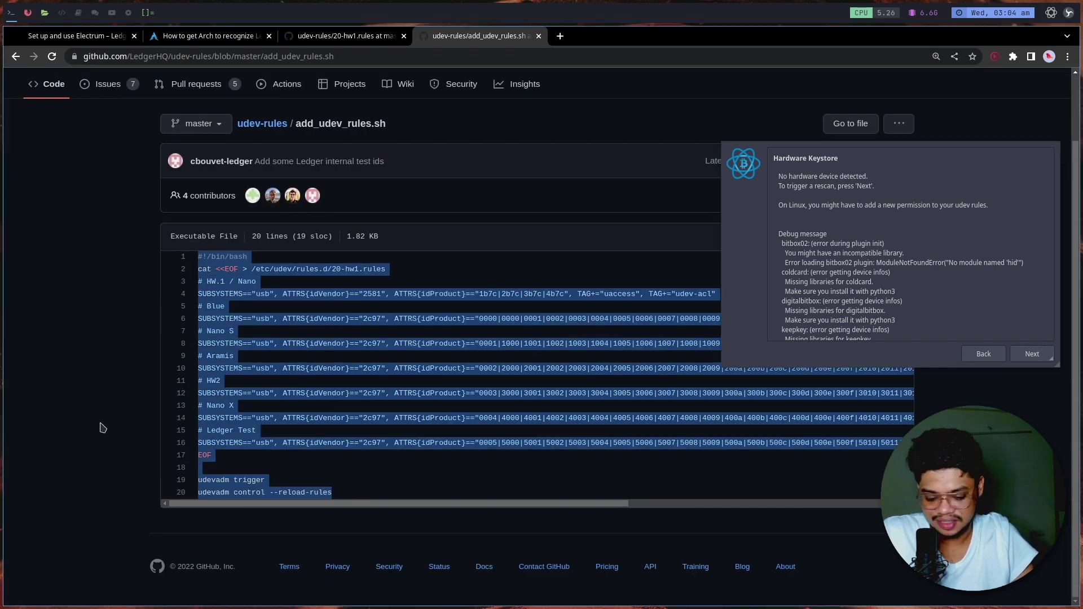
In a dropdown terminal, paste the copied script into a new test.sh with Neovim and save it.
{"action": "key", "text": "F12"}
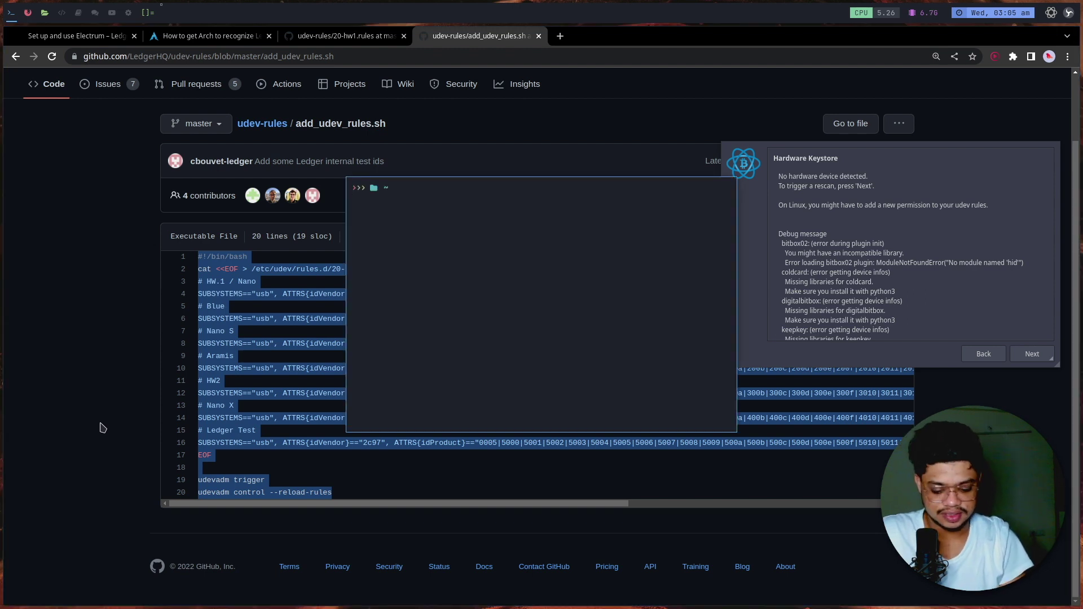
{"action": "type", "text": "ls"}
{"action": "key", "text": "Return"}
{"action": "type", "text": "clear"}
{"action": "key", "text": "Return"}
{"action": "type", "text": "nvim"}
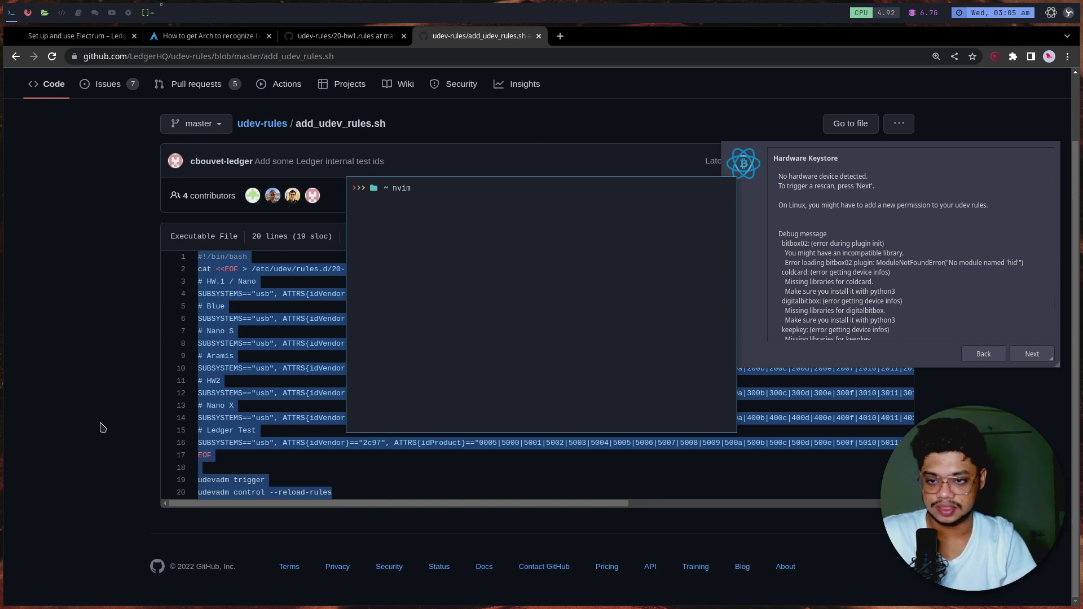
{"action": "type", "text": " test.sh"}
{"action": "key", "text": "Return"}
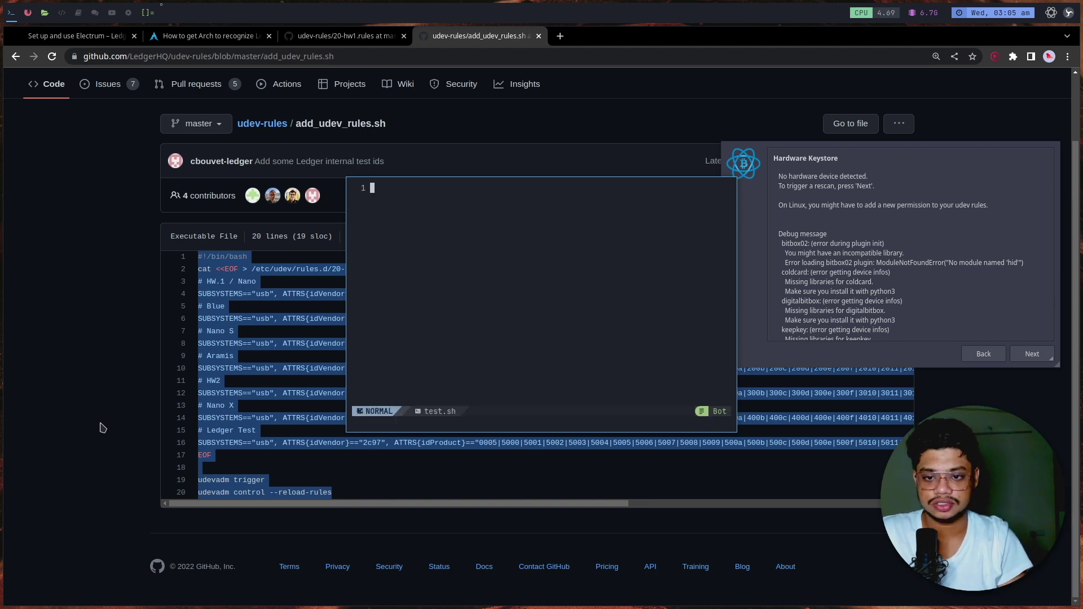
{"action": "key", "text": "i"}
{"action": "key", "text": "ctrl+shift+v"}
{"action": "key", "text": "Escape"}
{"action": "type", "text": ":wq"}
{"action": "key", "text": "Return"}
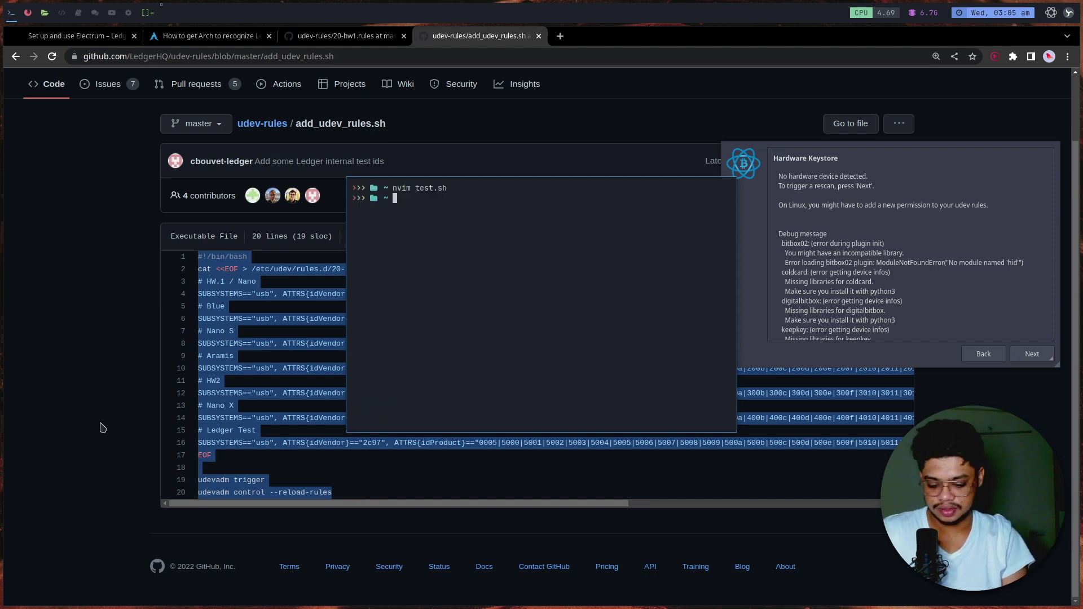
Make test.sh executable with chmod +x and run ./test.sh.
{"action": "type", "text": "chmod +x"}
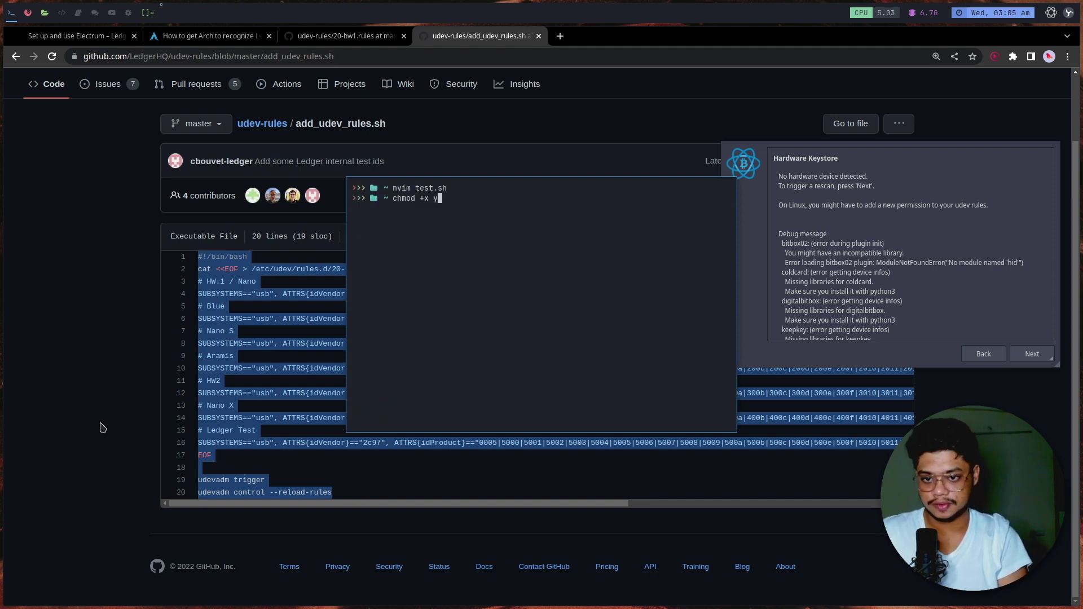
{"action": "type", "text": " y"}
{"action": "key", "text": "BackSpace"}
{"action": "type", "text": "test.sh"}
{"action": "key", "text": "Return"}
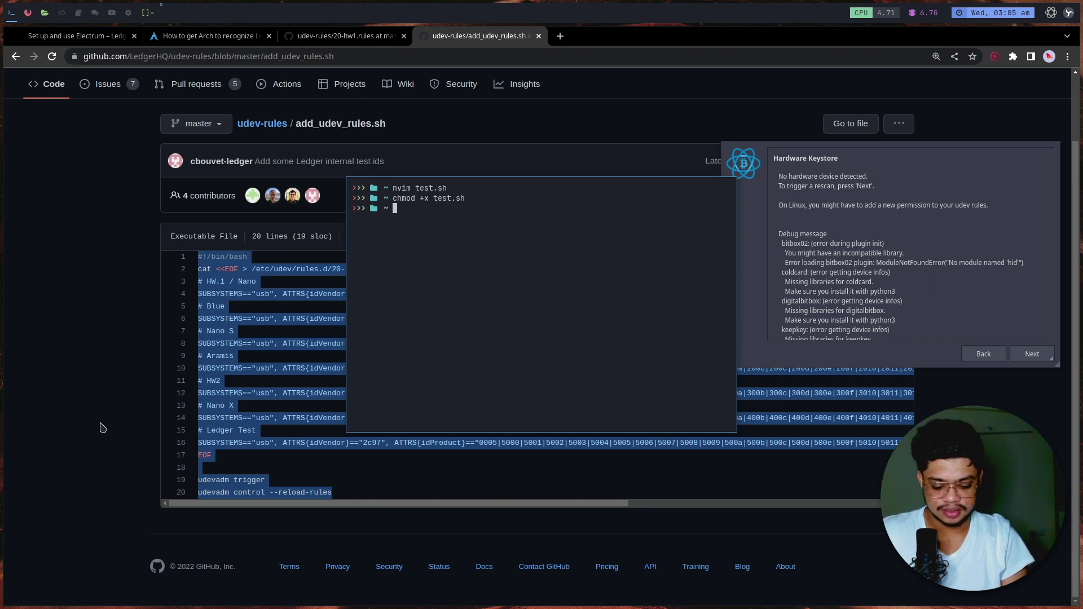
{"action": "type", "text": "./test.sh"}
{"action": "key", "text": "Return"}
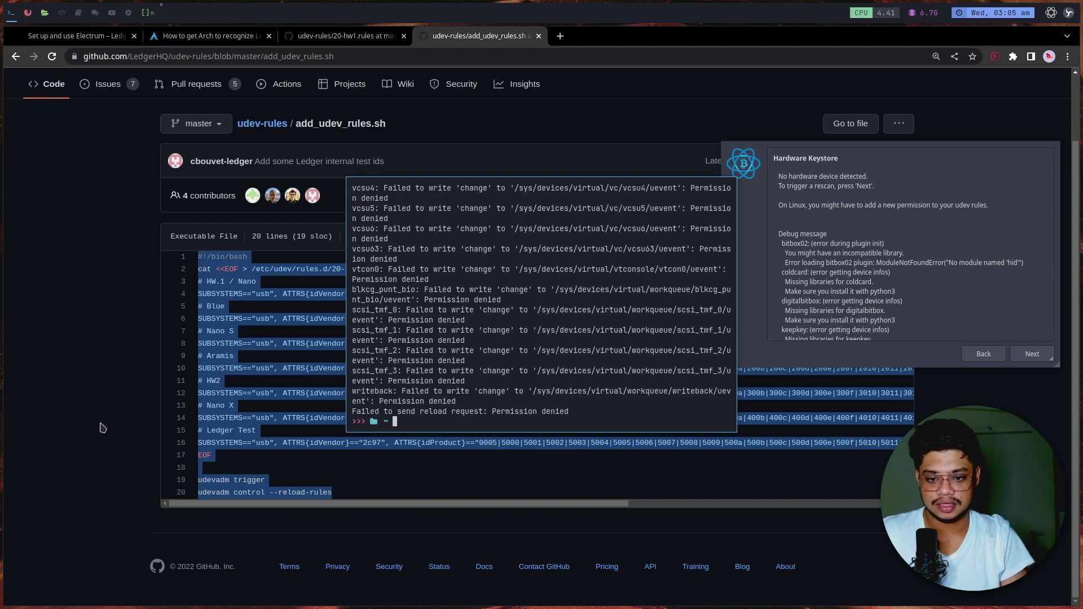
Rerun test.sh with sudo, enter the password, clear the output and close the terminal.
{"action": "key", "text": "Up"}
{"action": "key", "text": "Home"}
{"action": "type", "text": "s"}
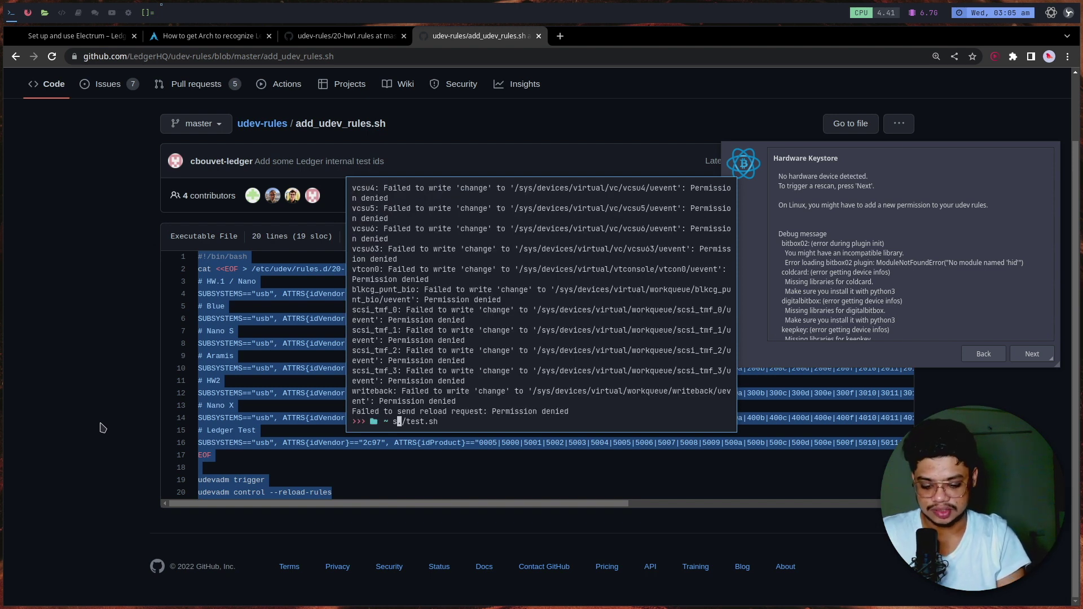
{"action": "type", "text": "udo"}
{"action": "key", "text": "Return"}
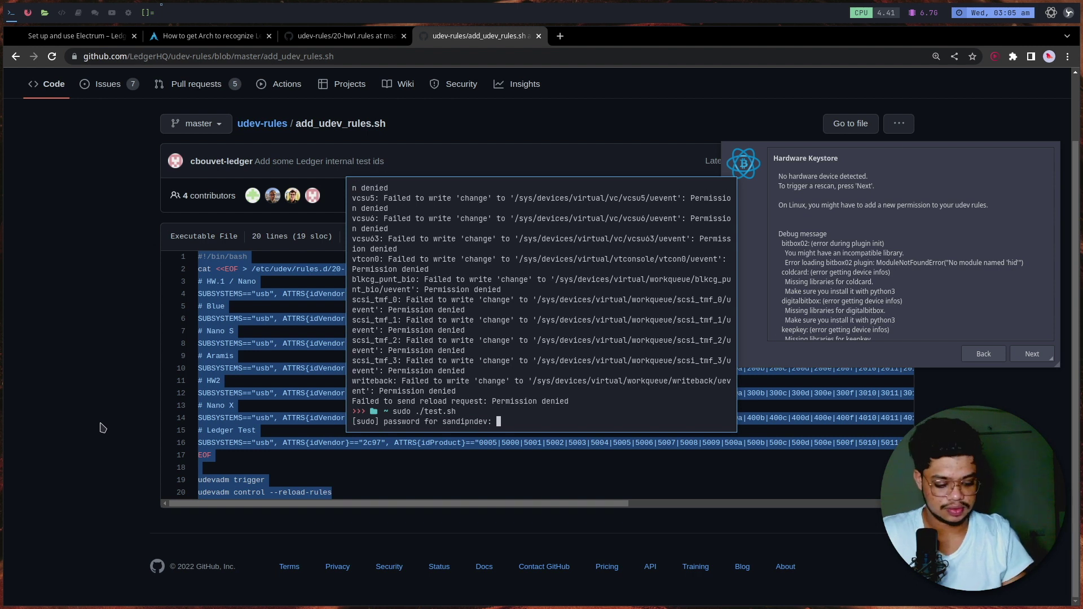
{"action": "key", "text": "Return"}
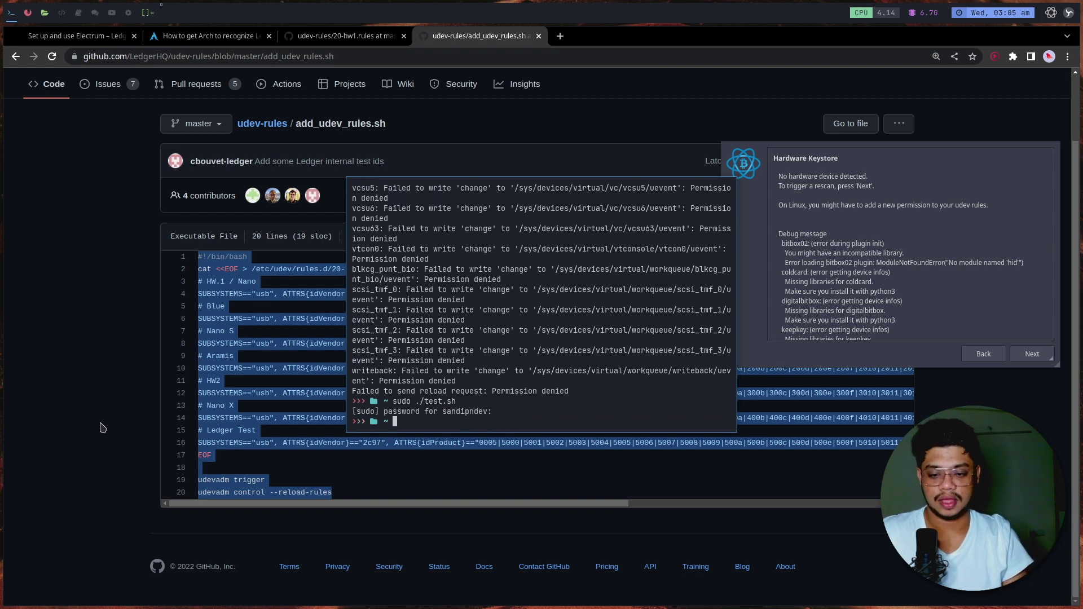
{"action": "type", "text": "c"}
{"action": "type", "text": "lear"}
{"action": "key", "text": "Return"}
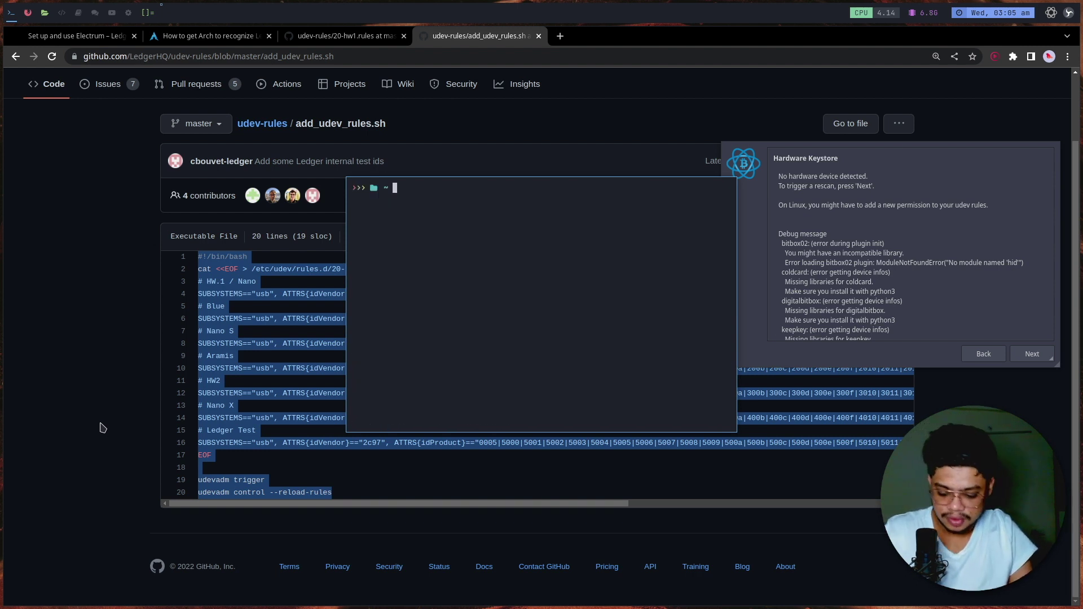
{"action": "key", "text": "F12"}
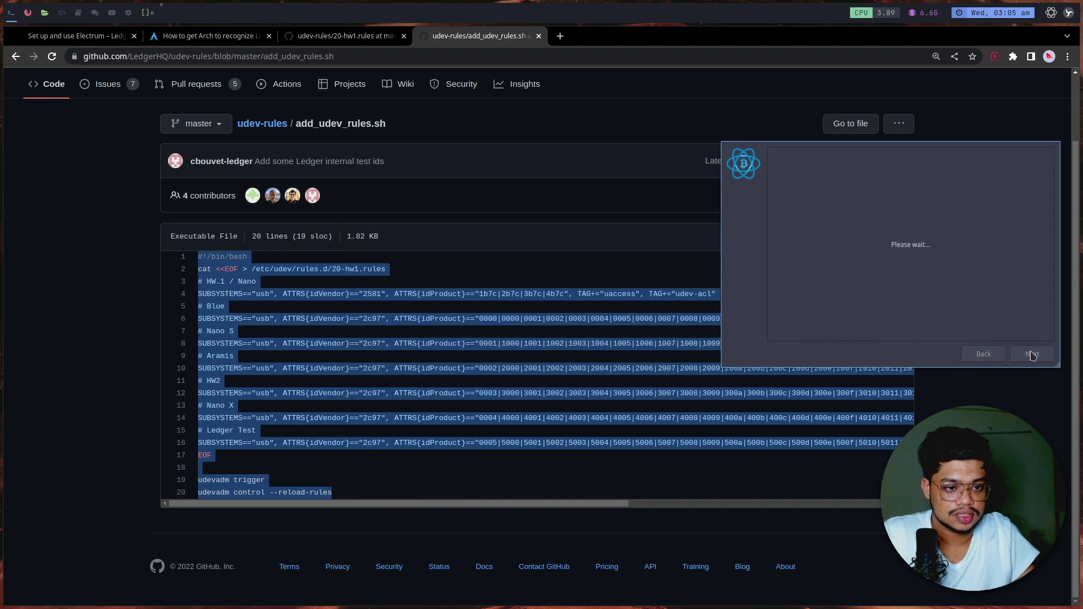
Rescan on the Hardware Keystore page so the Ledger Nano S is detected.
{"action": "left_click", "coordinate": [1032, 355]}
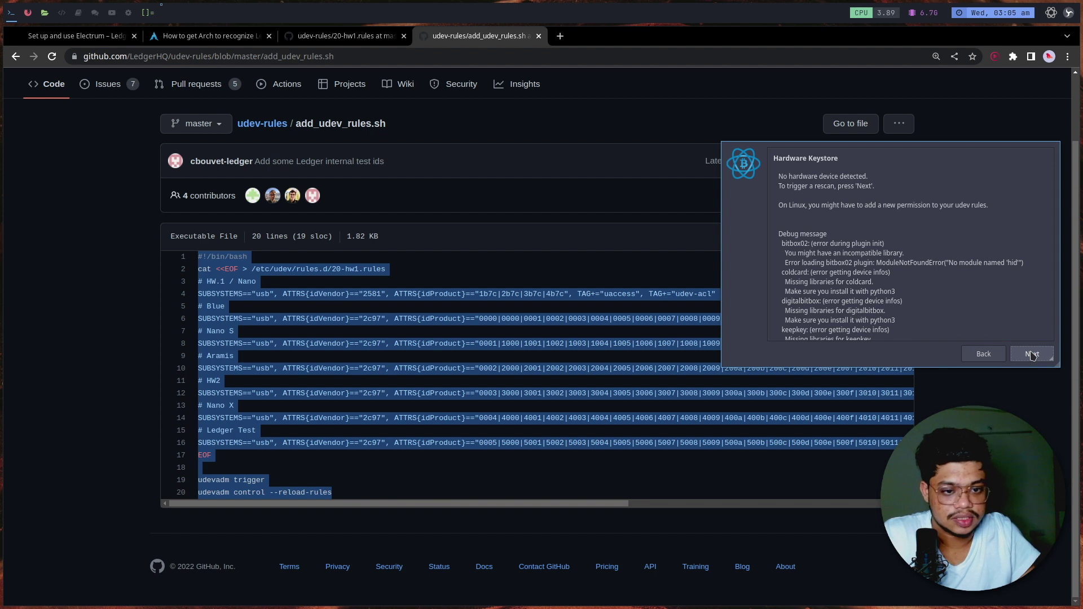
{"action": "scroll", "coordinate": [944, 280], "scroll_direction": "down", "scroll_amount": 3}
{"action": "scroll", "coordinate": [943, 280], "scroll_direction": "up", "scroll_amount": 3}
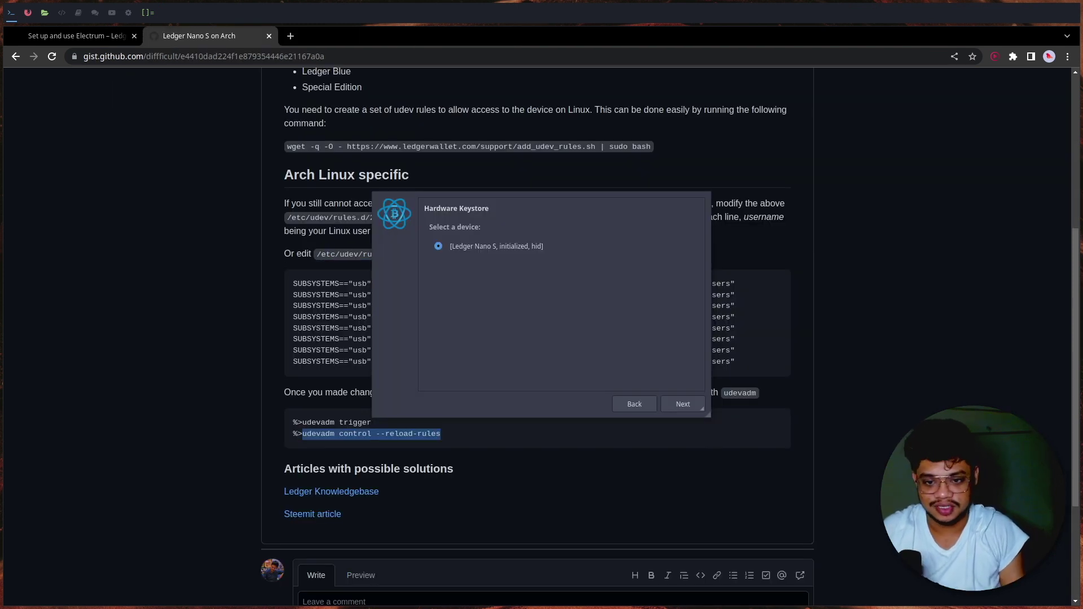
Compare against the udev rules in the Arch guide, then step back in the wizard.
{"action": "left_click_drag", "start_coordinate": [593, 307], "coordinate": [957, 251]}
{"action": "left_click", "coordinate": [491, 276]}
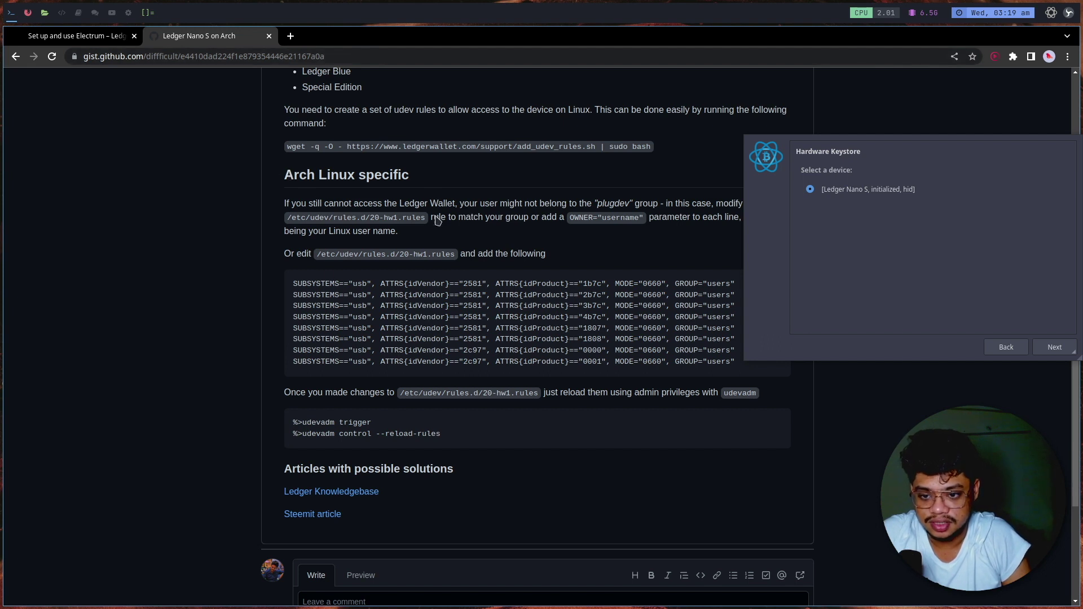
{"action": "left_click_drag", "start_coordinate": [294, 284], "coordinate": [744, 368]}
{"action": "left_click", "coordinate": [720, 363]}
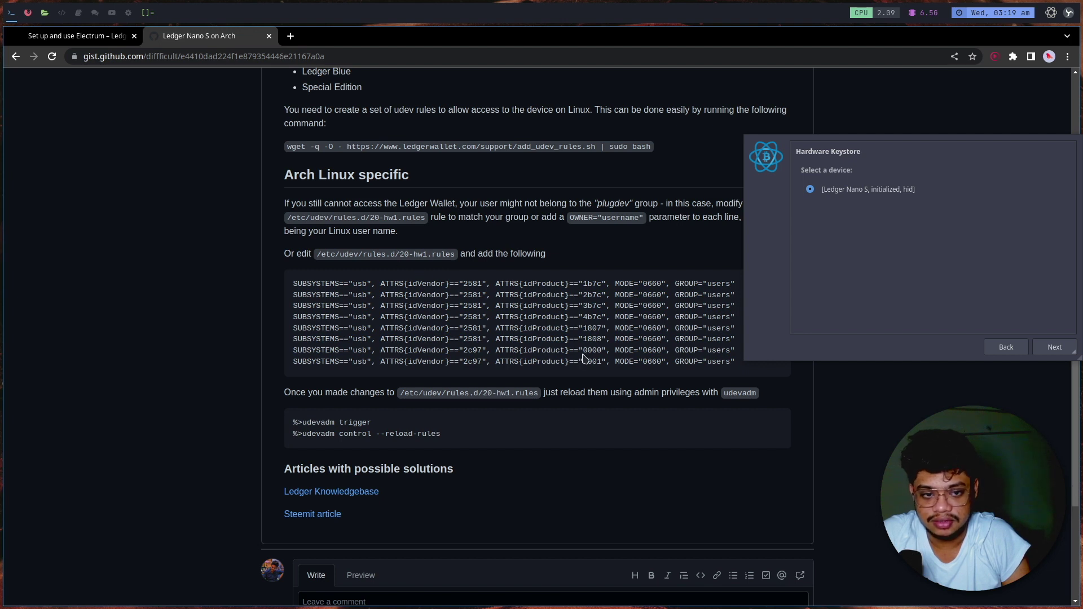
{"action": "left_click_drag", "start_coordinate": [865, 260], "coordinate": [494, 280]}
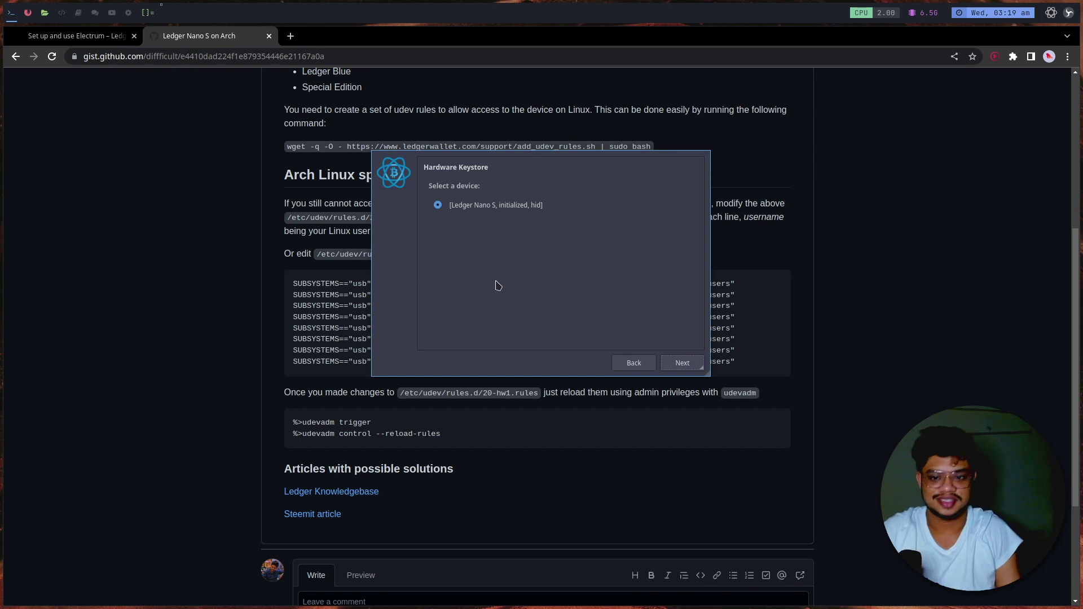
{"action": "left_click", "coordinate": [625, 363]}
Close the wizard and relaunch Electrum Bitcoin Wallet from the app launcher.
{"action": "left_click", "coordinate": [625, 362]}
{"action": "key", "text": "super"}
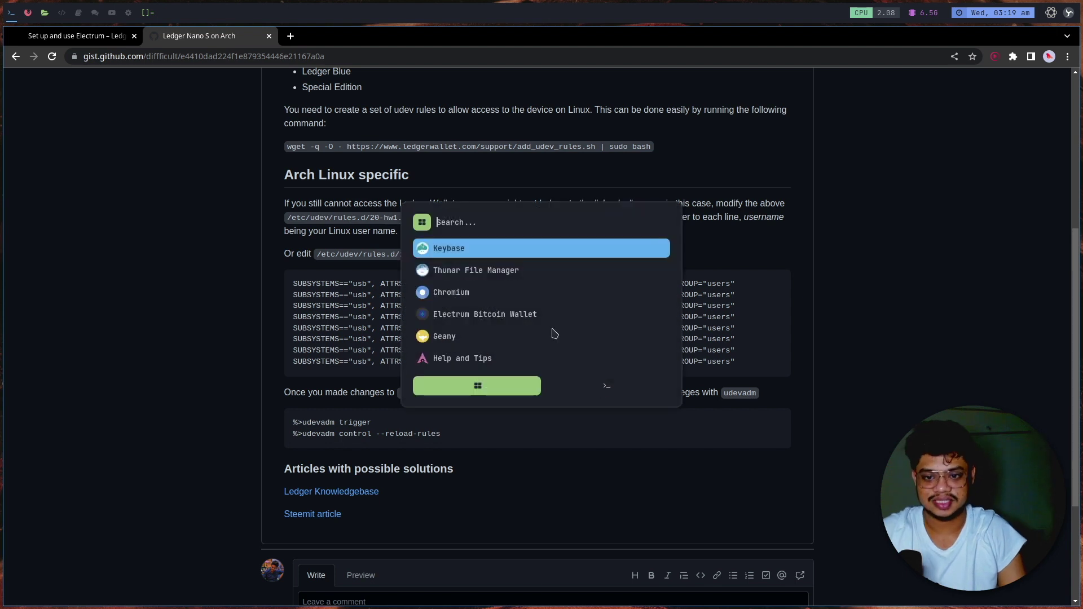
{"action": "type", "text": "ele"}
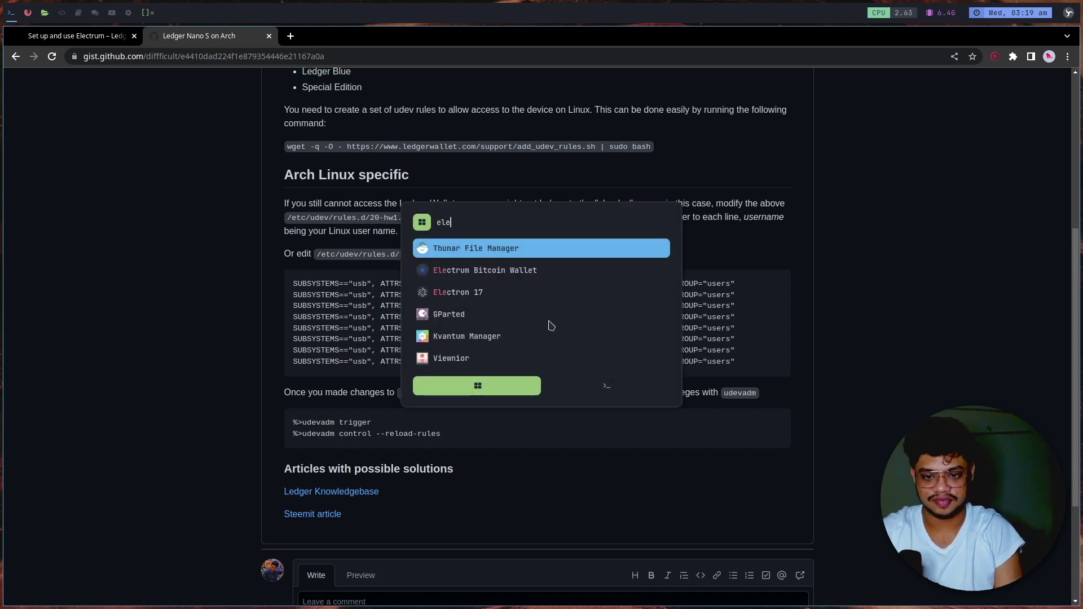
{"action": "key", "text": "Down"}
{"action": "key", "text": "Return"}
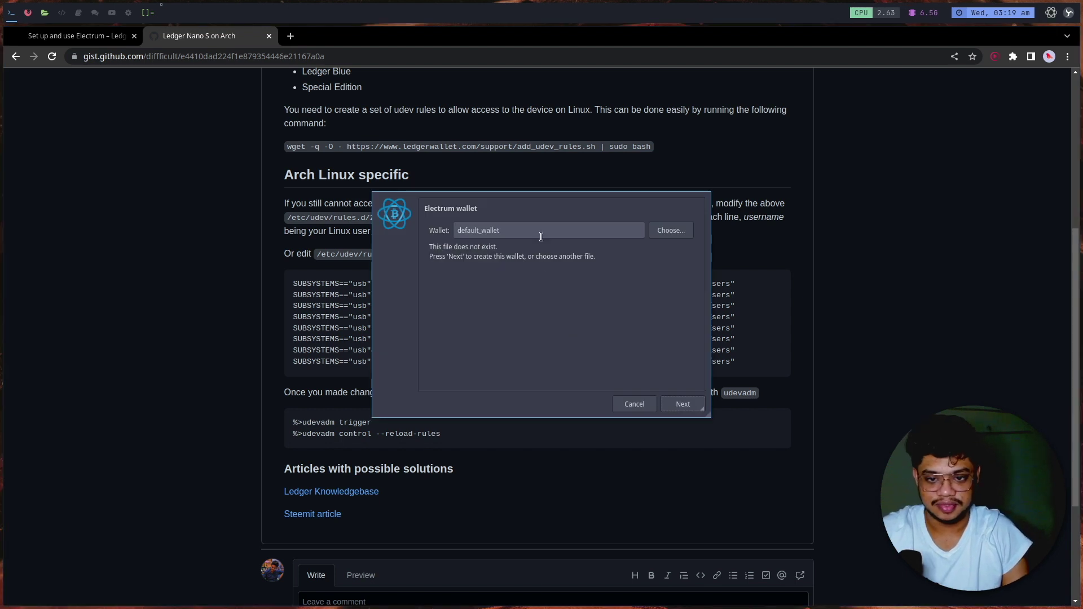
Rename the wallet and set up a standard wallet using the detected Ledger Nano S.
{"action": "double_click", "coordinate": [541, 237]}
{"action": "type", "text": "ledger"}
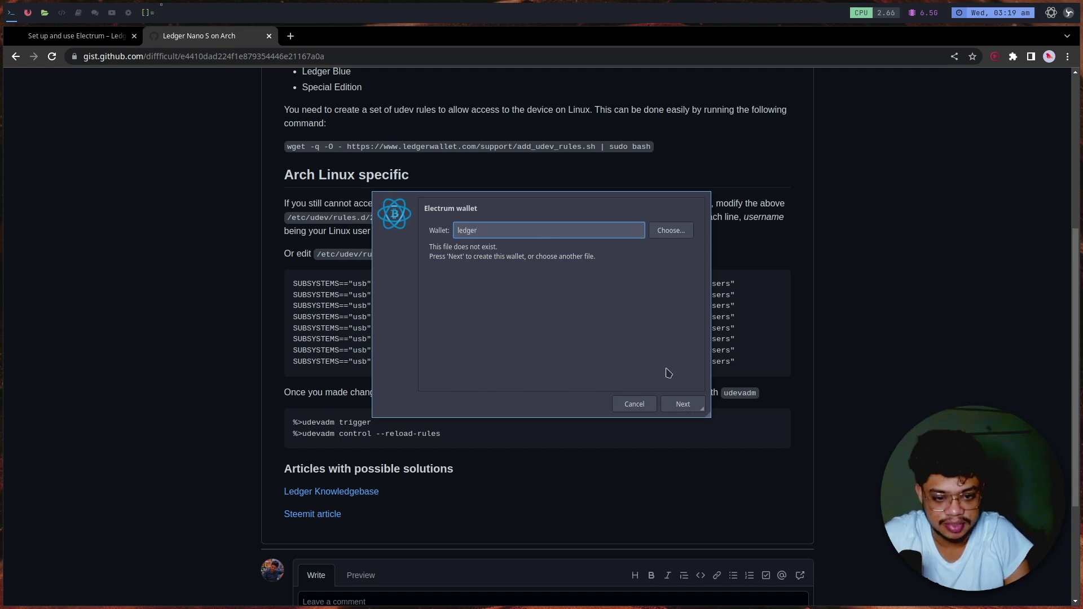
{"action": "left_click", "coordinate": [684, 404]}
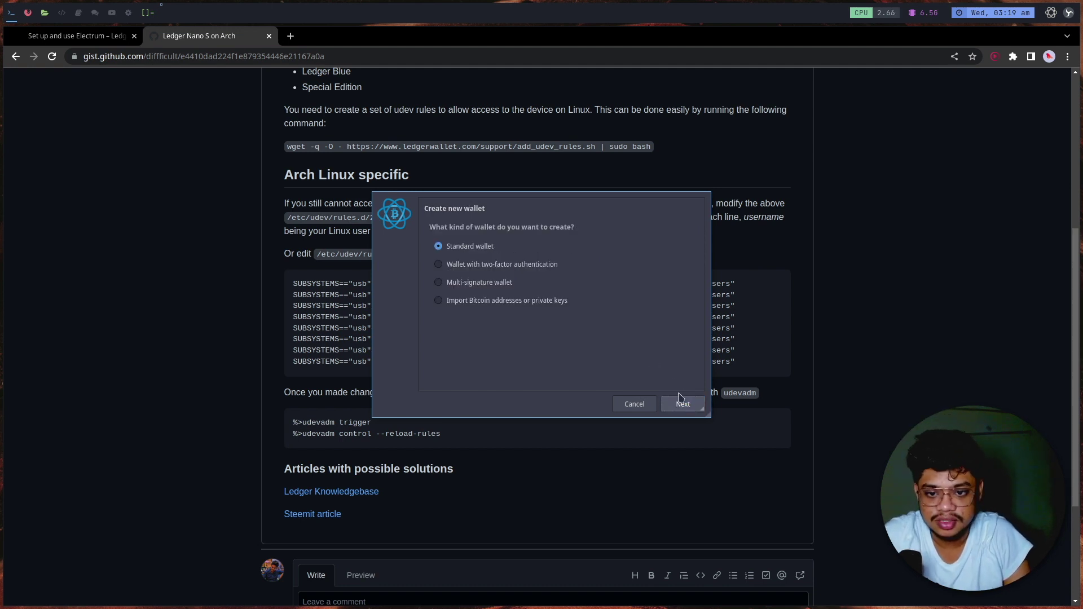
{"action": "left_click", "coordinate": [691, 409]}
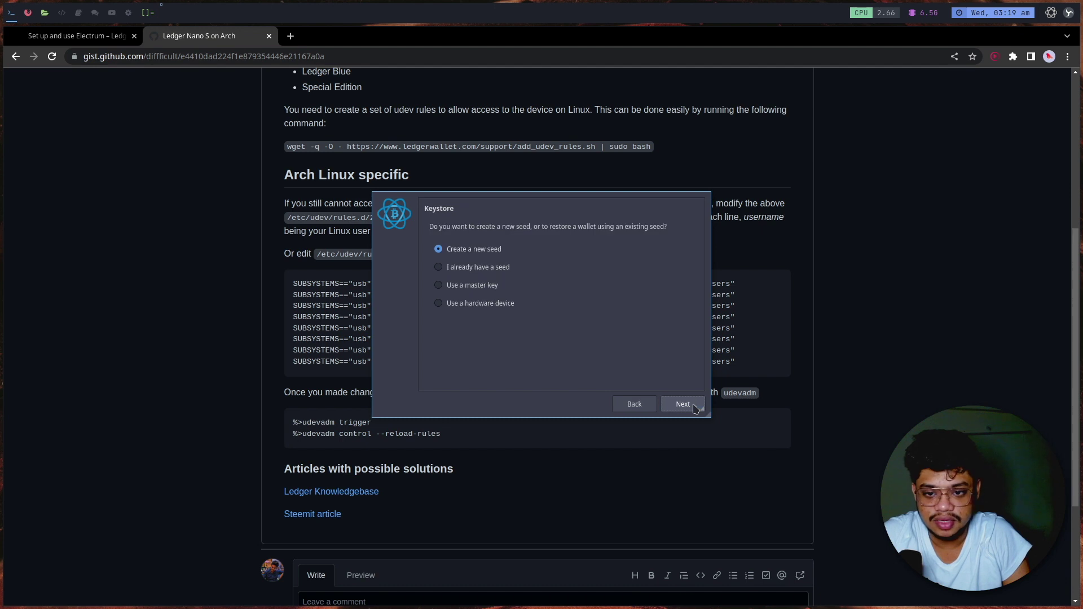
{"action": "left_click", "coordinate": [488, 303]}
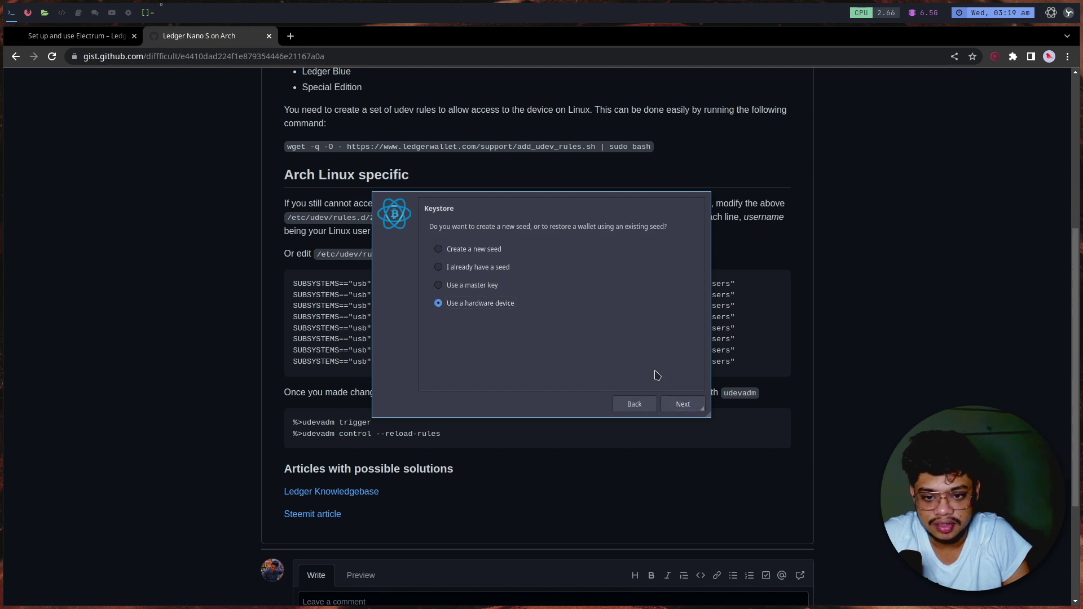
{"action": "left_click", "coordinate": [689, 405]}
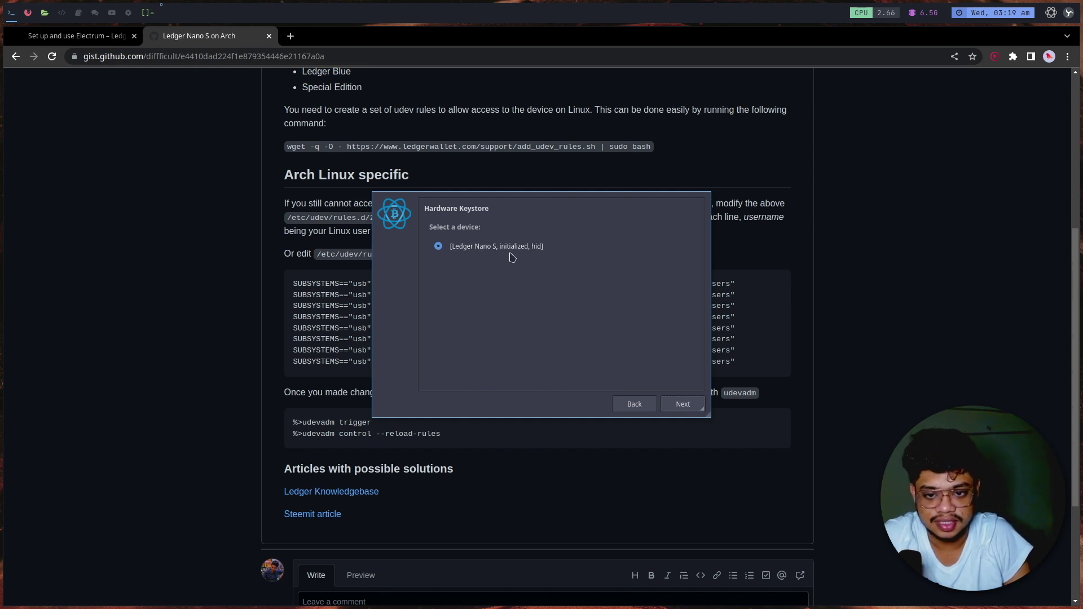
{"action": "left_click", "coordinate": [684, 405]}
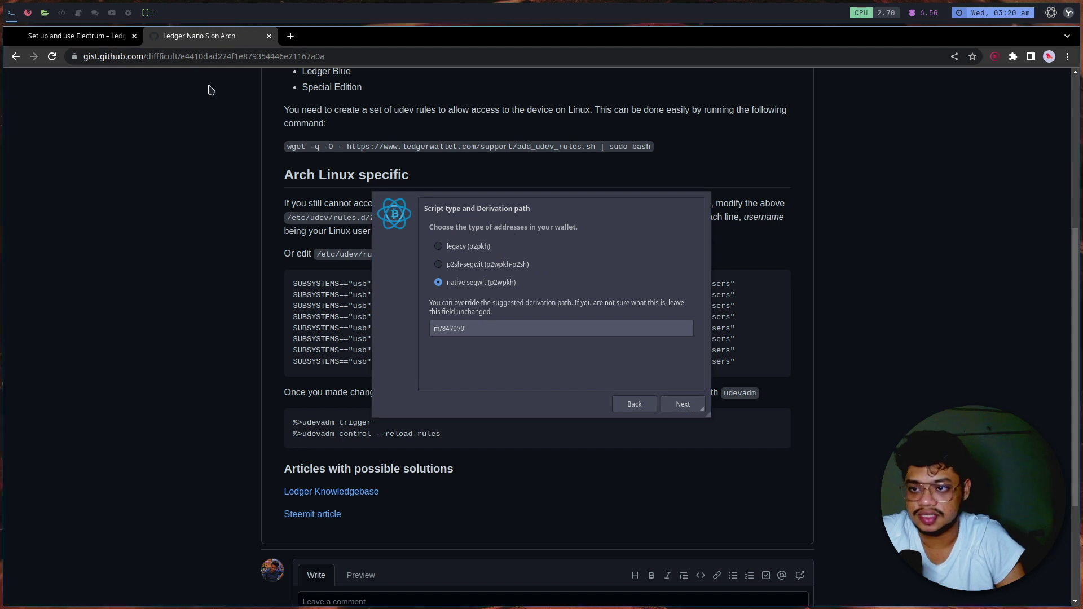
{"action": "left_click", "coordinate": [76, 35]}
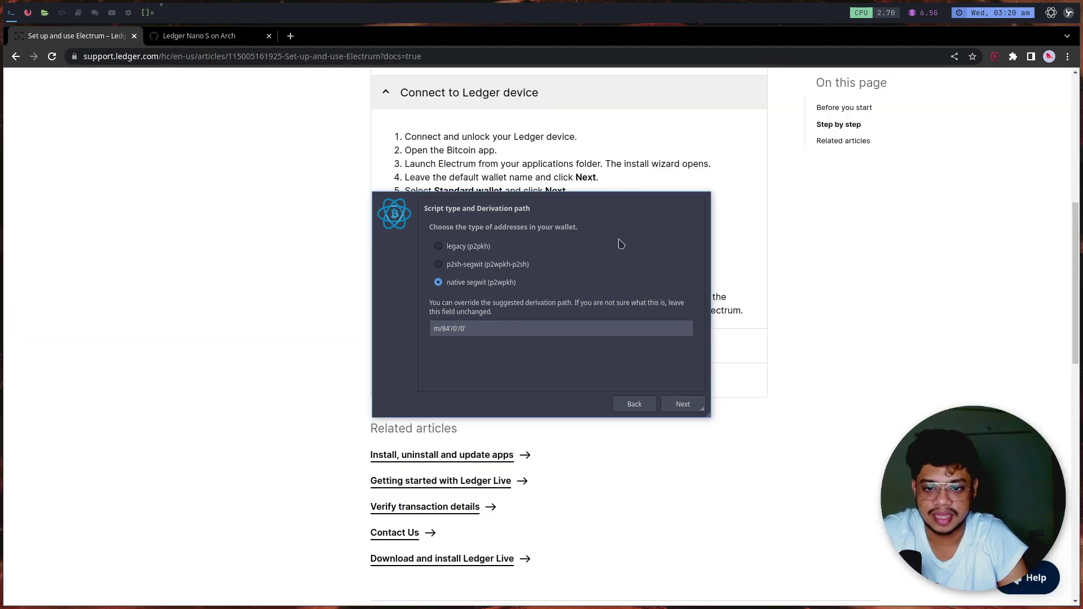
Move the script type window beside the guide and check the m/84'/0'/0' derivation path.
{"action": "left_click_drag", "start_coordinate": [618, 243], "coordinate": [277, 219]}
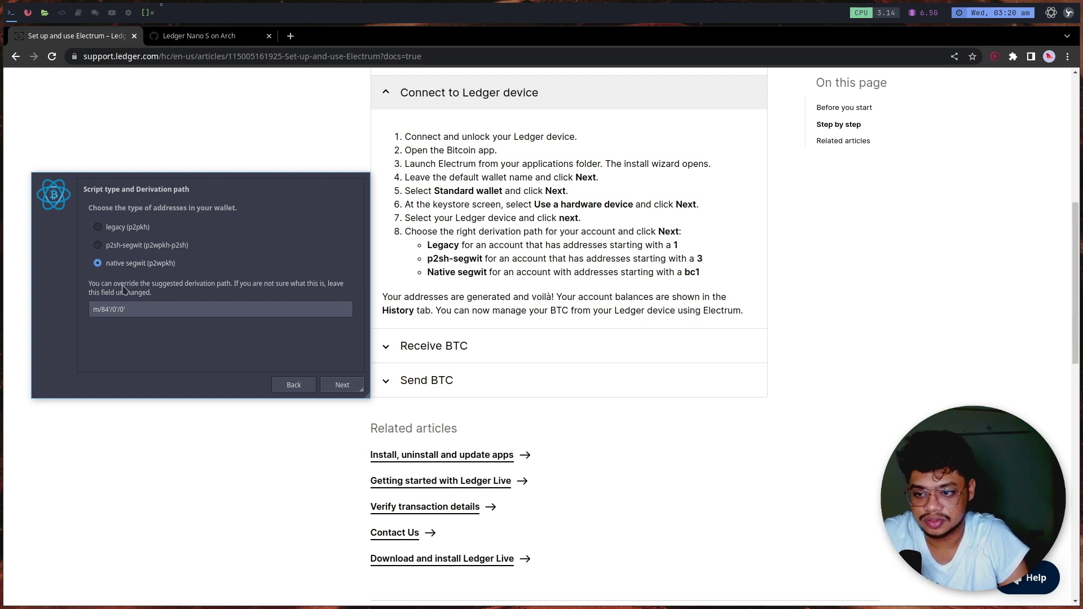
{"action": "left_click", "coordinate": [138, 307]}
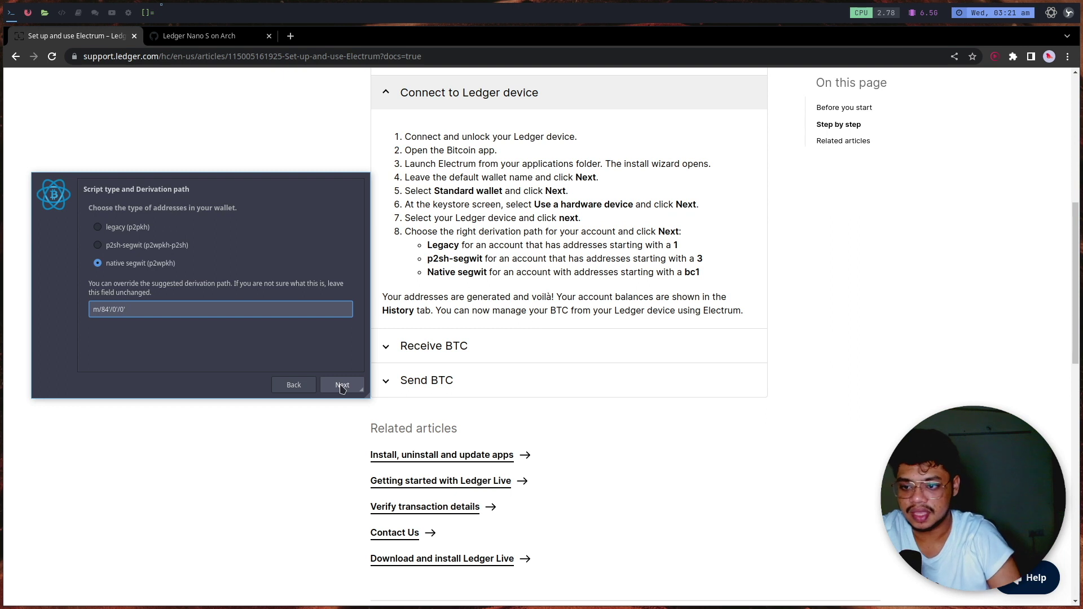
Accept native segwit path m/84'/0'/0' and keep wallet file encryption to open the wallet.
{"action": "key", "text": "shift+Left"}
{"action": "key", "text": "shift+Left"}
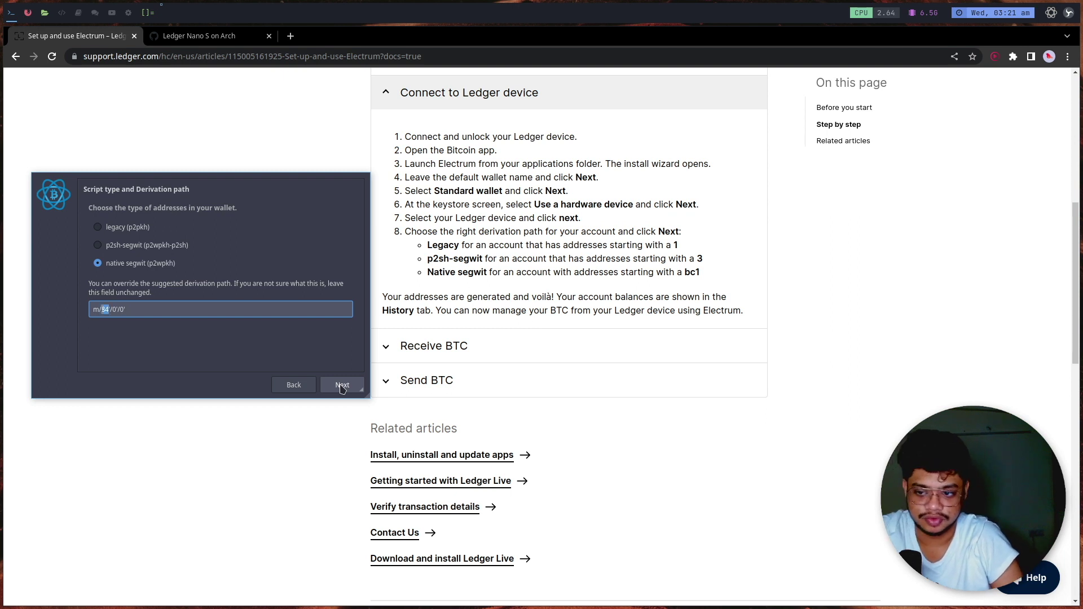
{"action": "key", "text": "End"}
{"action": "left_click", "coordinate": [342, 387]}
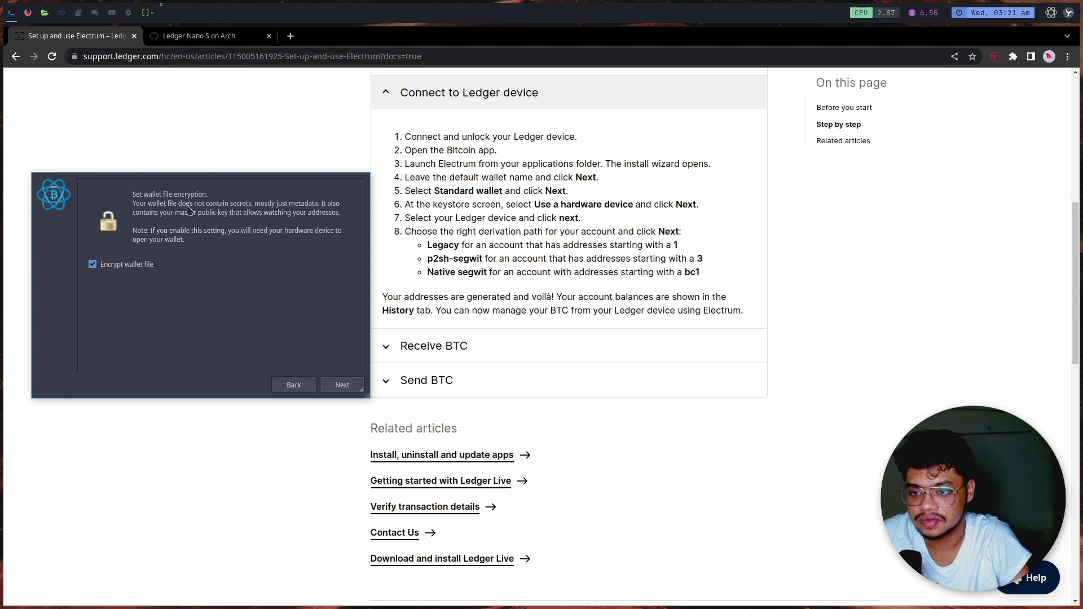
{"action": "left_click", "coordinate": [342, 389]}
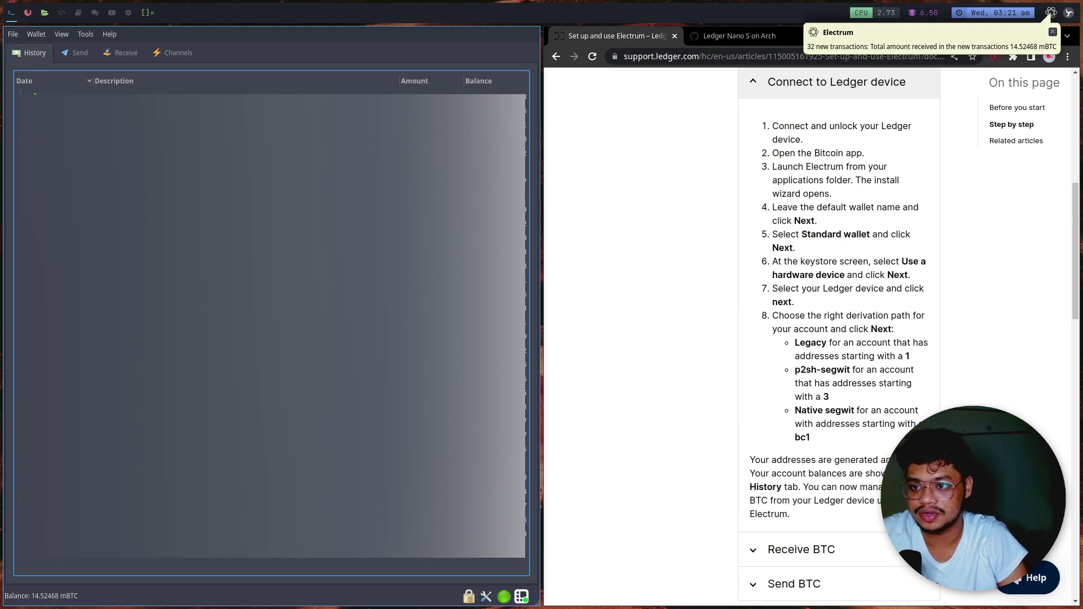
Paste the Galoy on-chain receive address into the Send tab's Pay to field.
{"action": "left_click", "coordinate": [78, 52]}
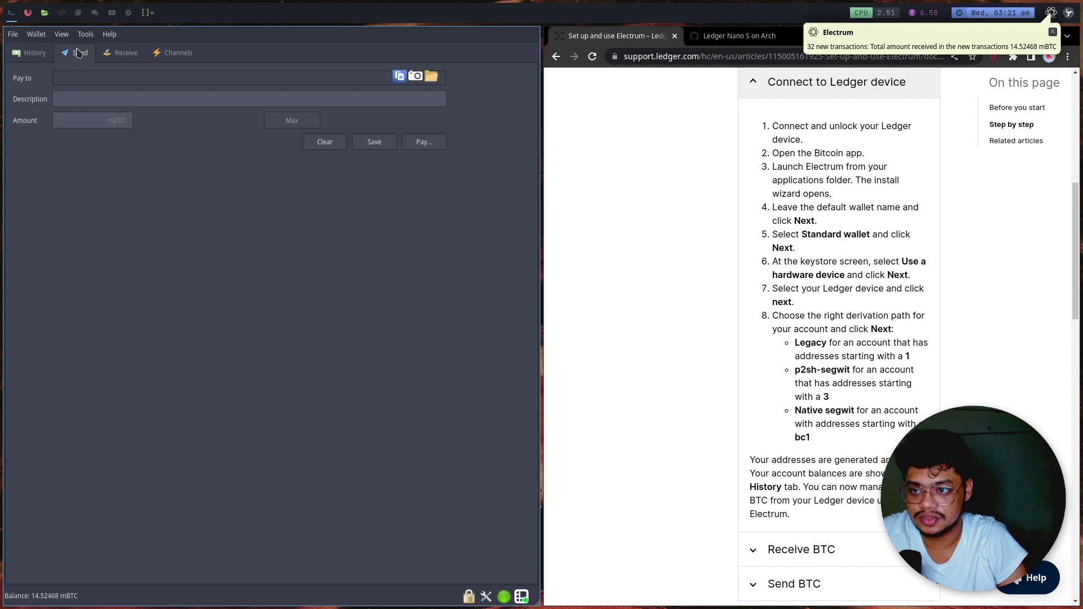
{"action": "left_click", "coordinate": [85, 79]}
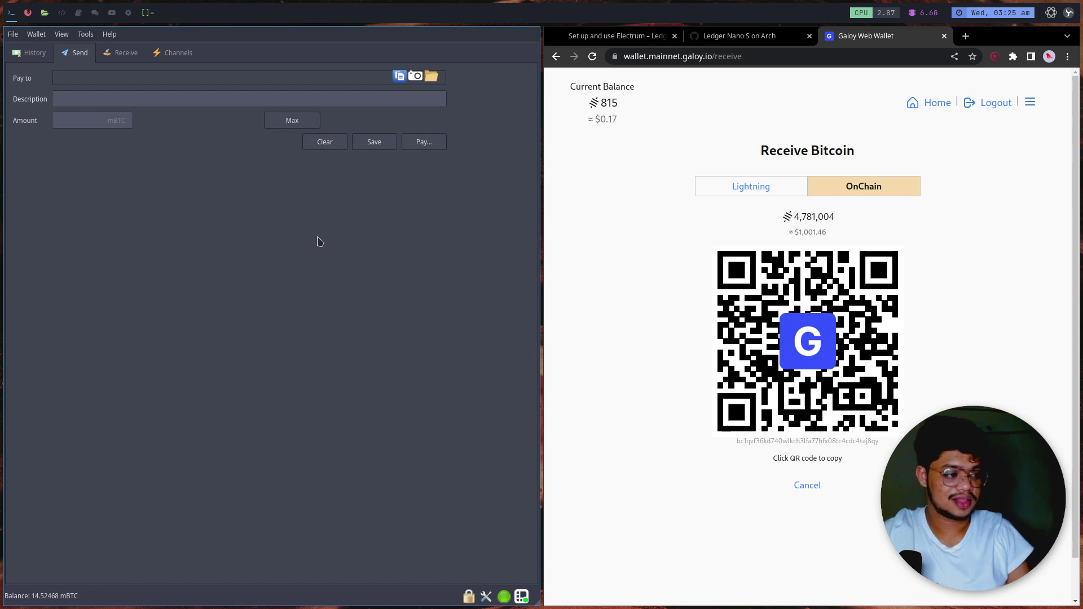
{"action": "double_click", "coordinate": [797, 442]}
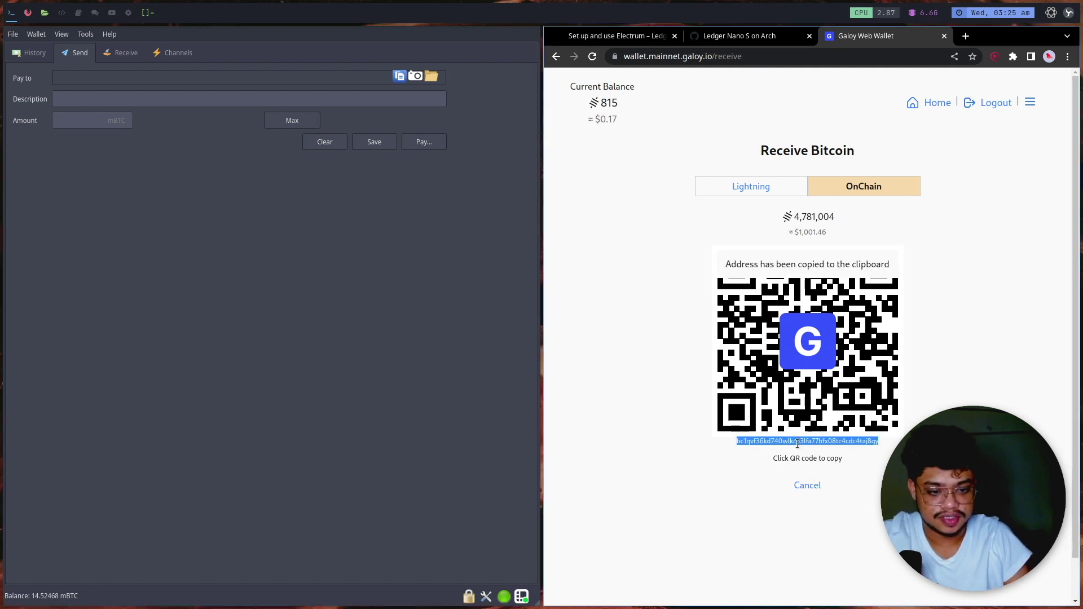
{"action": "left_click", "coordinate": [273, 79]}
{"action": "key", "text": "ctrl+v"}
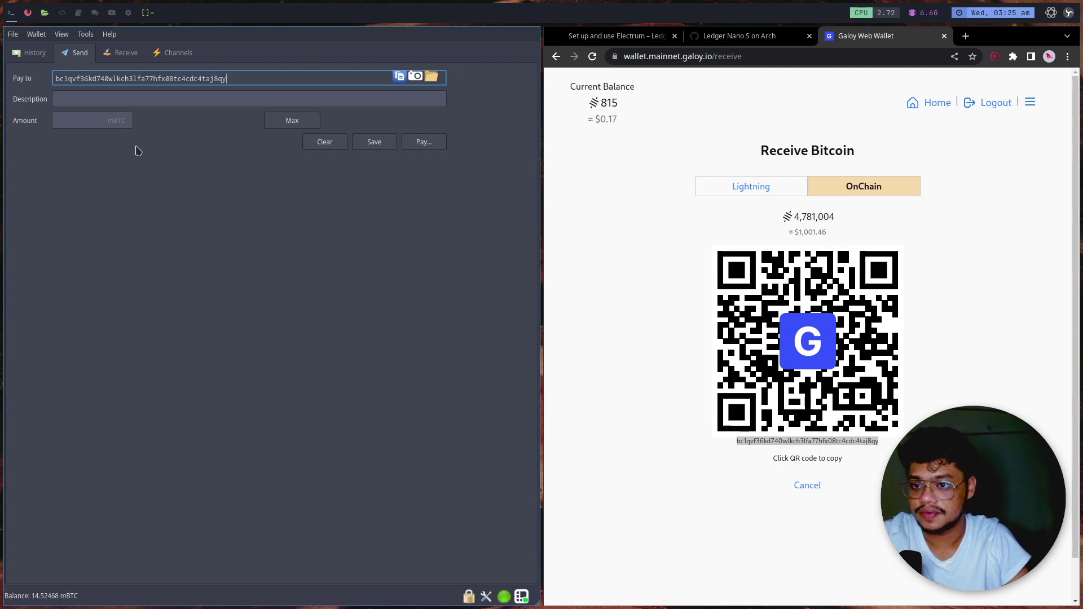
Describe the payment as 'Send some sats to BBW' and set the Max amount of 14.52358 mBTC.
{"action": "left_click", "coordinate": [69, 101]}
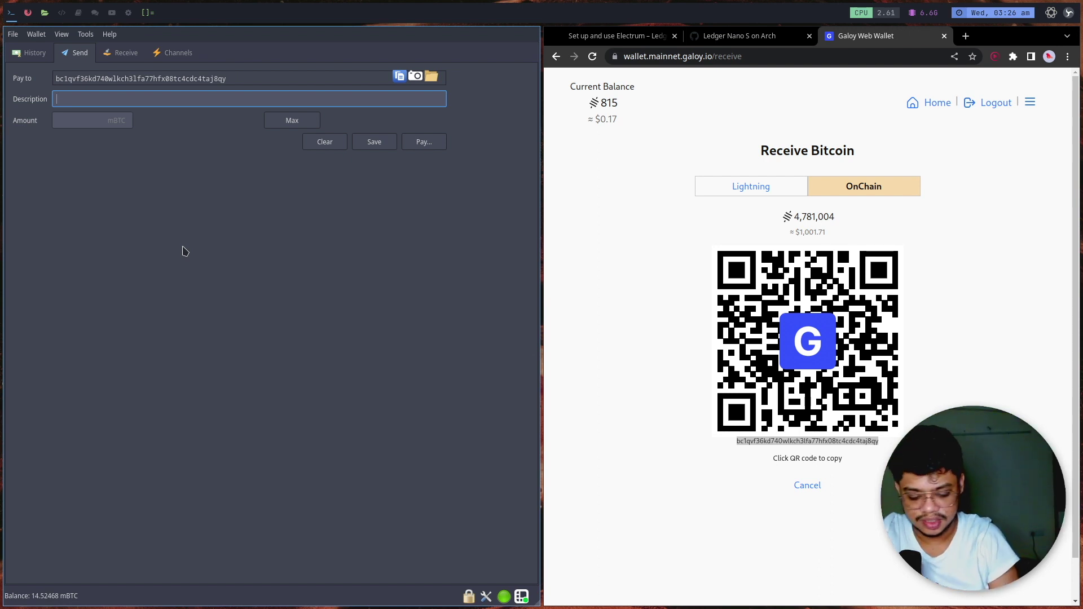
{"action": "type", "text": "Send some sats to BBW"}
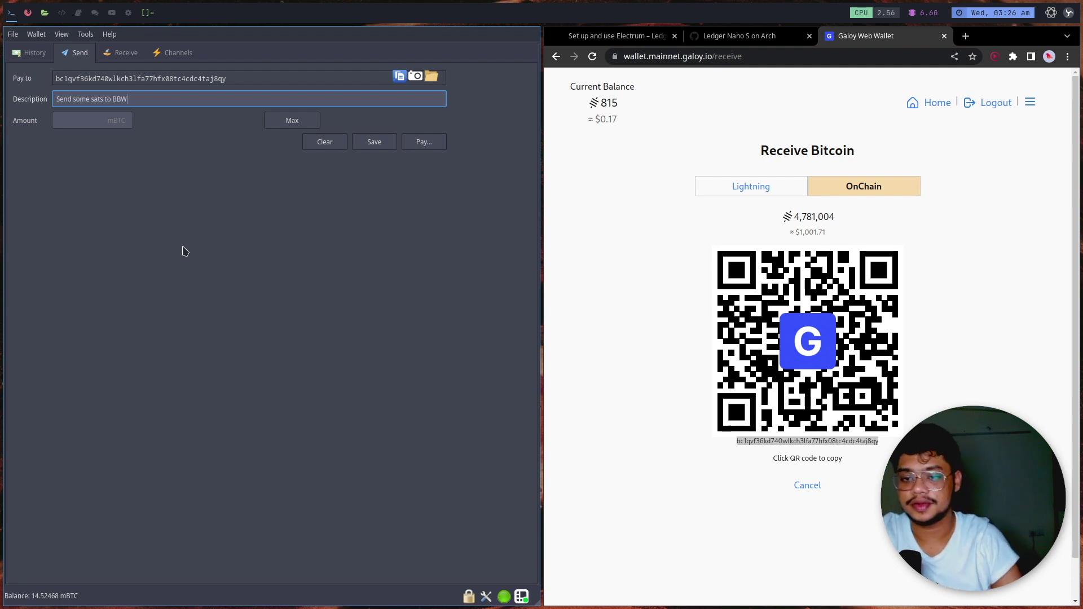
{"action": "left_click", "coordinate": [307, 123]}
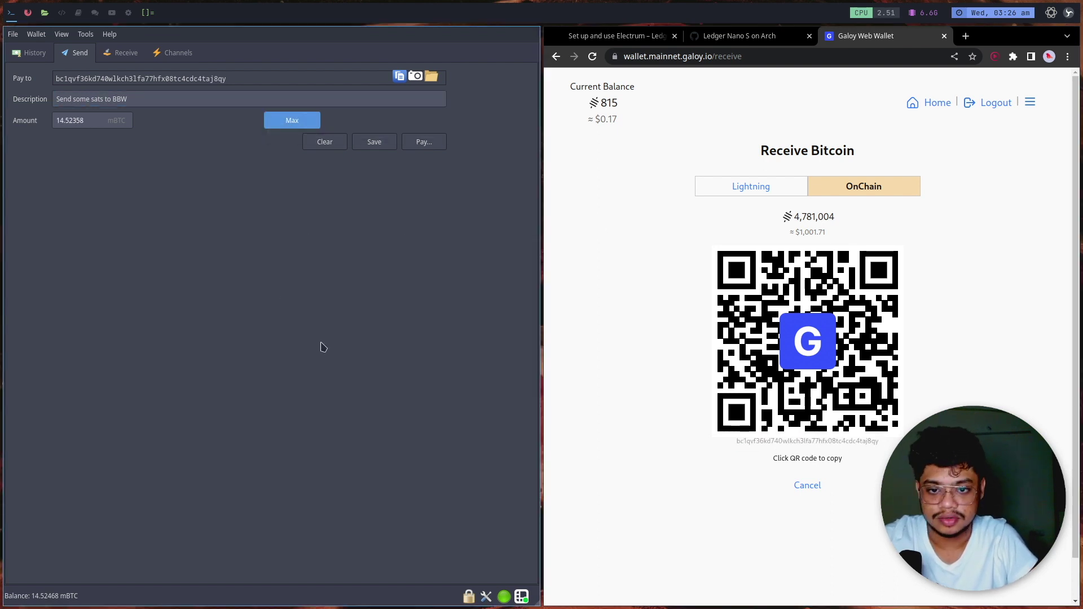
Review the payment's fee dialog, keep Mempool fee estimation, and close it without sending.
{"action": "key", "text": "super+f"}
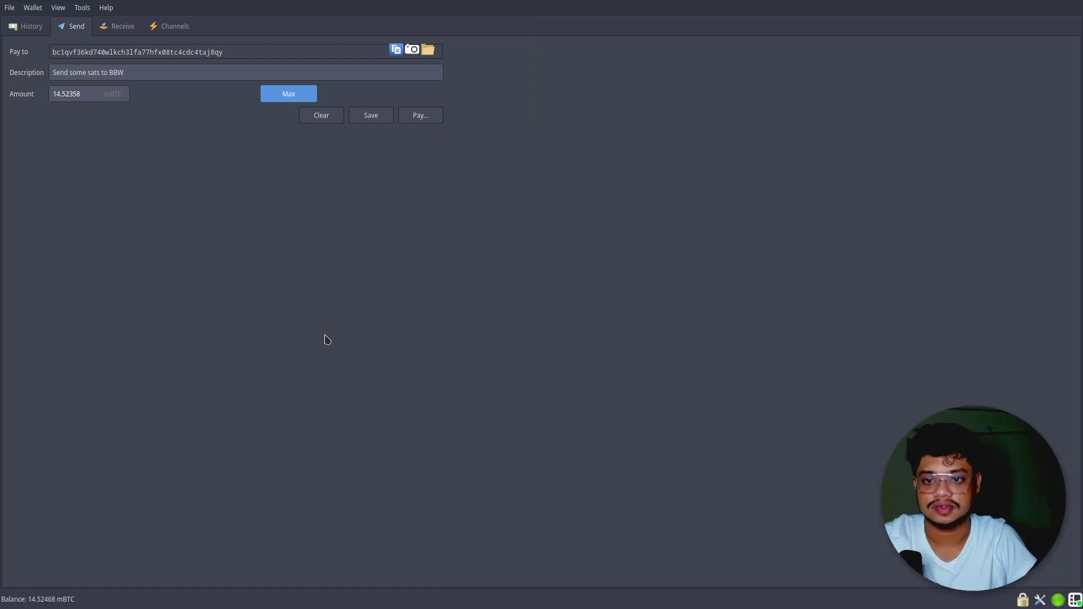
{"action": "left_click", "coordinate": [421, 116]}
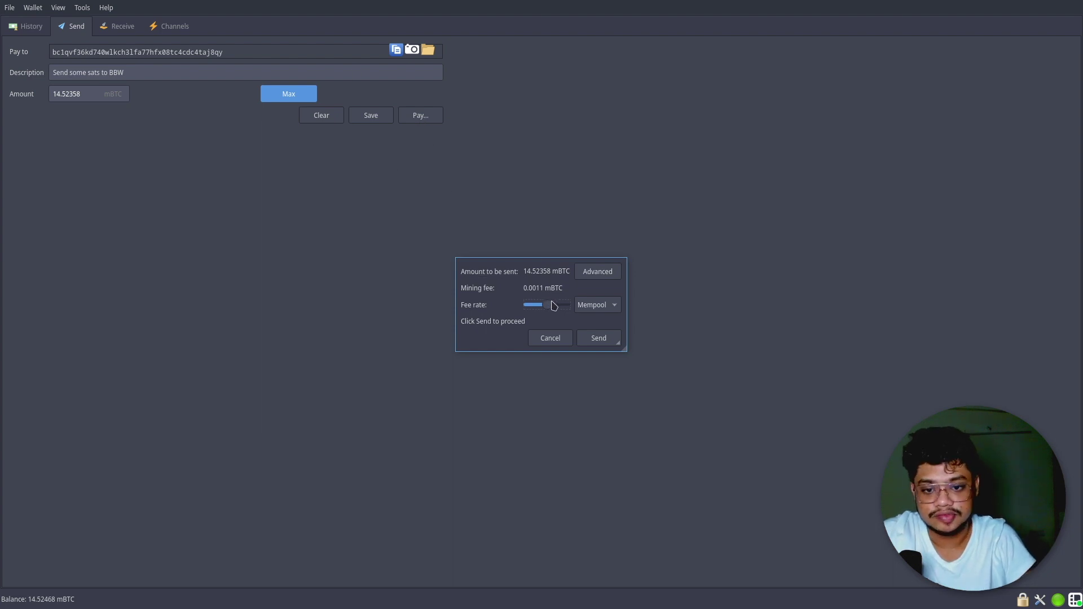
{"action": "mouse_move", "coordinate": [554, 306]}
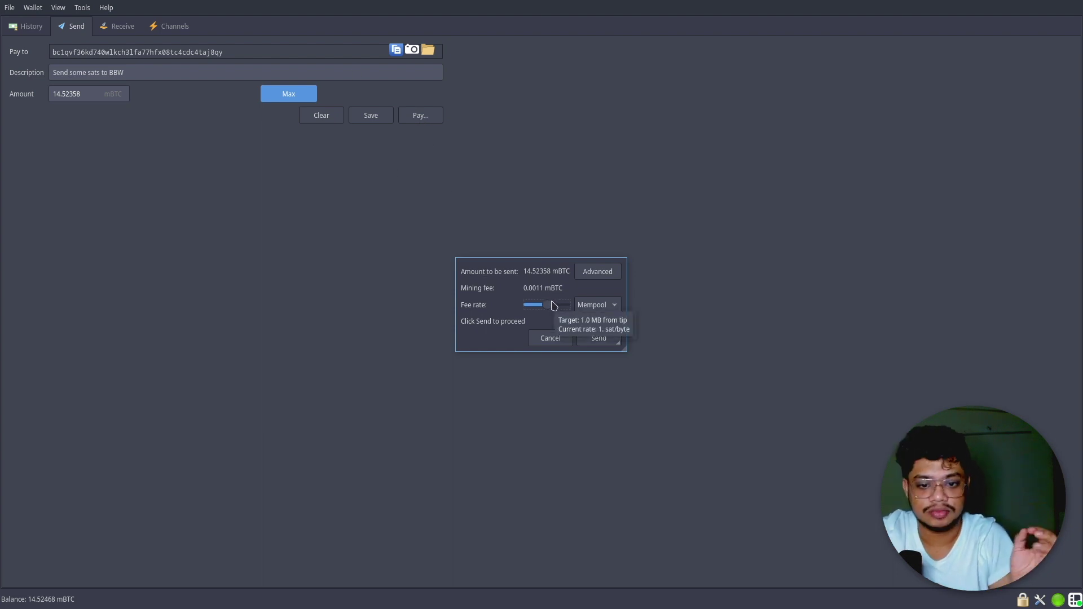
{"action": "left_click", "coordinate": [599, 306]}
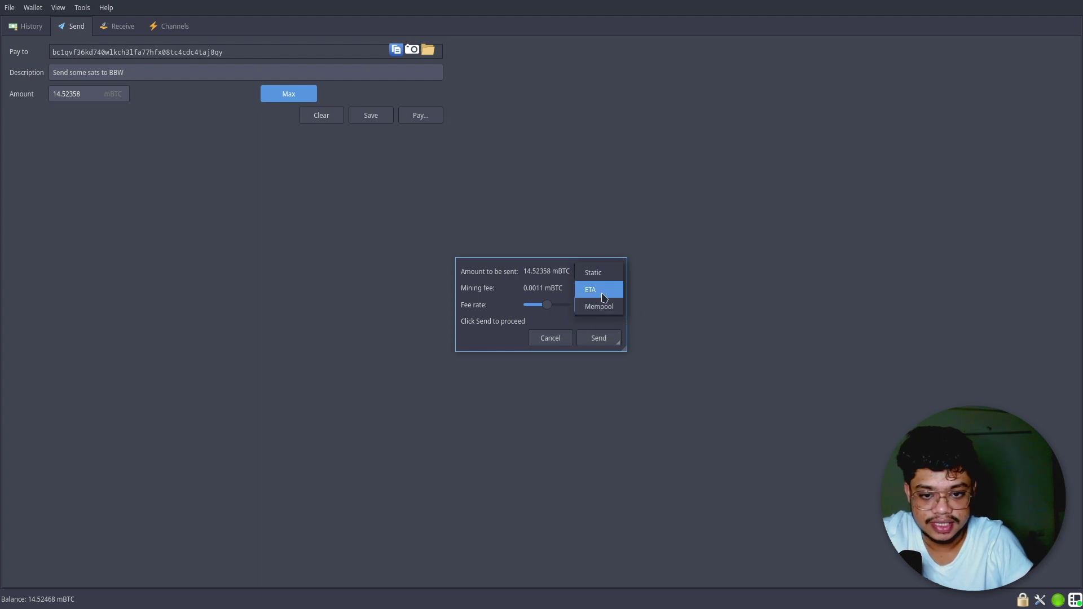
{"action": "left_click", "coordinate": [606, 310]}
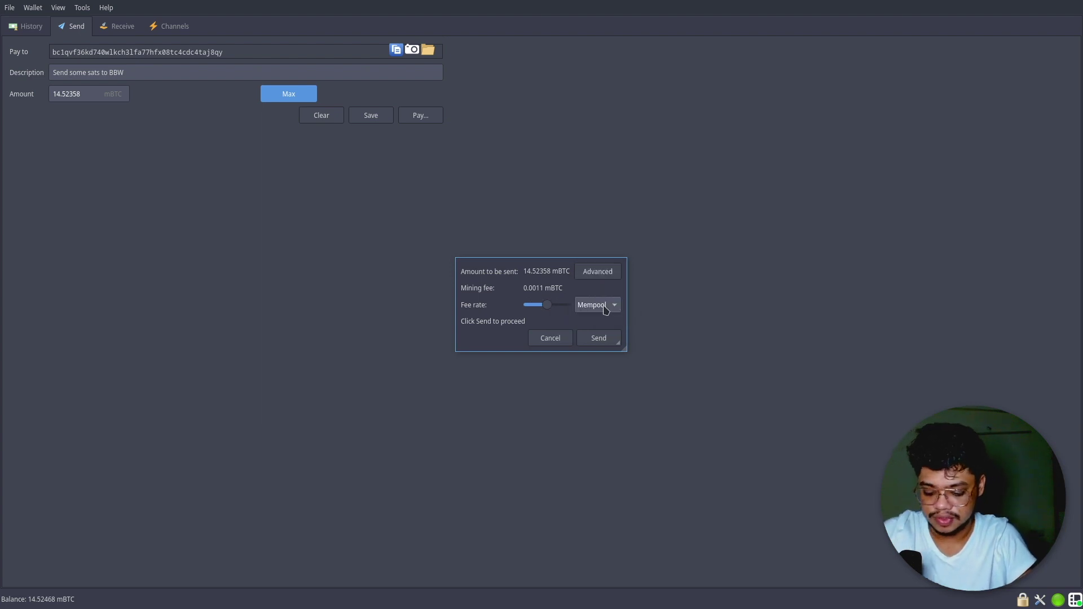
{"action": "key", "text": "super+Up"}
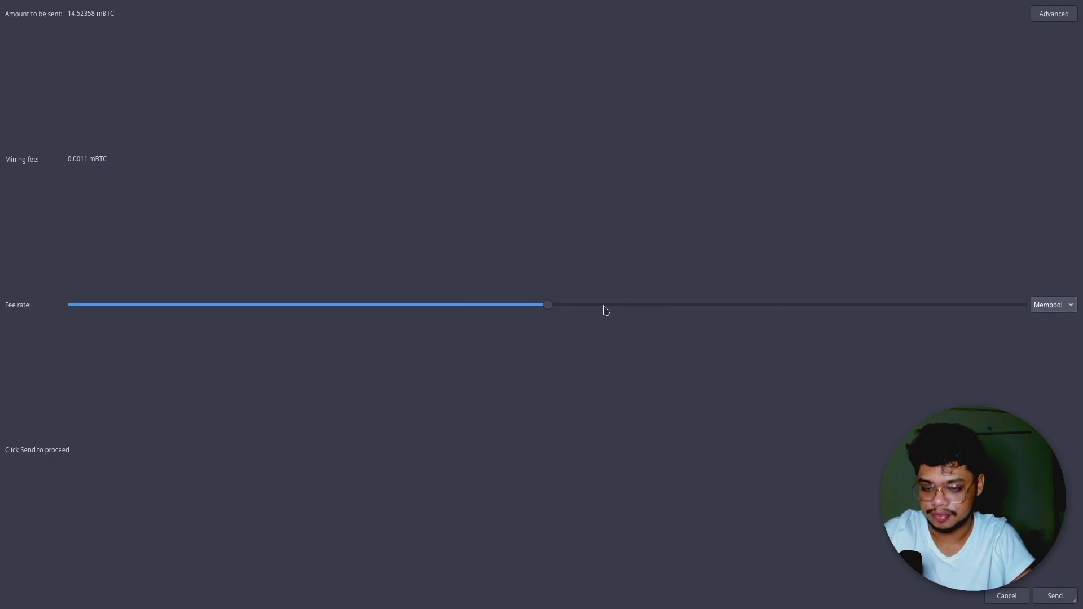
{"action": "key", "text": "Escape"}
Load mempool.space in a new browser tab to check current fee rates.
{"action": "key", "text": "ctrl+t"}
{"action": "type", "text": "mempool"}
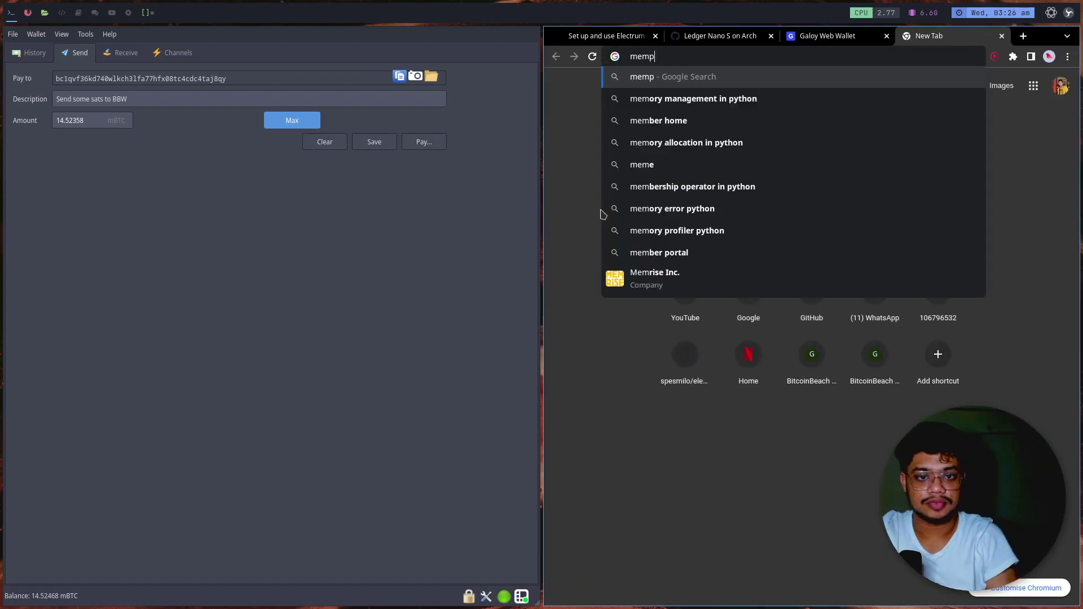
{"action": "type", "text": ".space"}
{"action": "key", "text": "Return"}
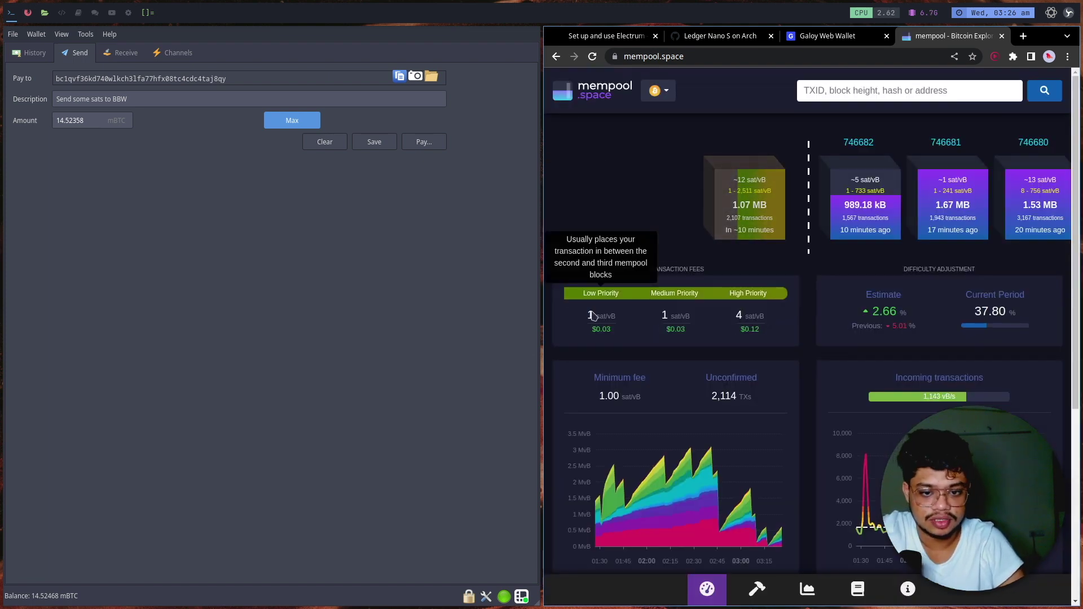
Reopen Electrum's payment confirmation with the mining fee raised to 0.0022 mBTC.
{"action": "mouse_move", "coordinate": [680, 293]}
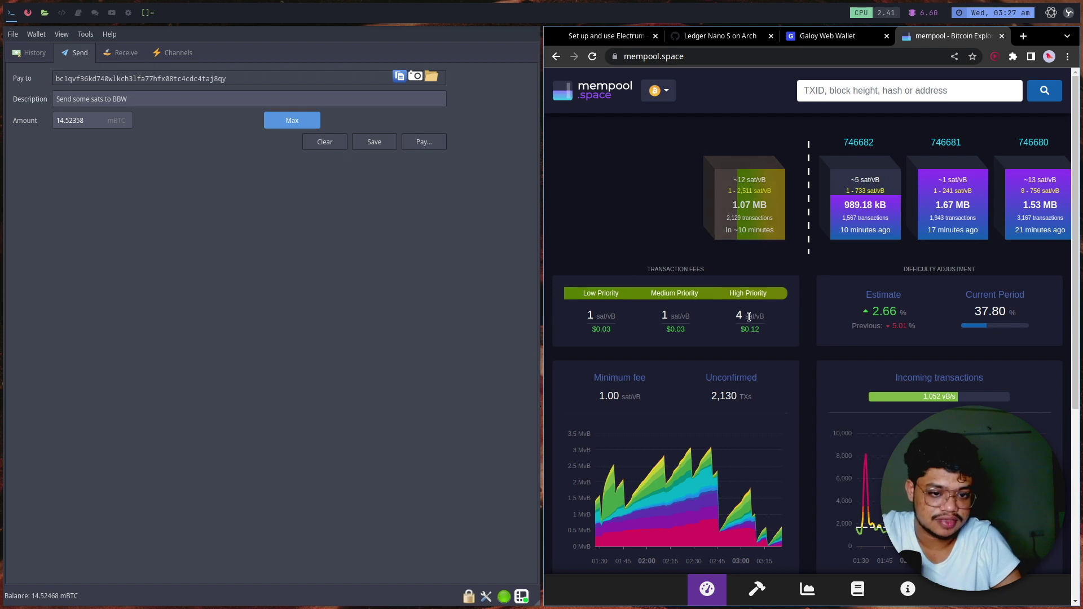
{"action": "left_click", "coordinate": [424, 142]}
{"action": "mouse_move", "coordinate": [548, 309]}
{"action": "left_mouse_down"}
{"action": "mouse_move", "coordinate": [563, 312]}
{"action": "mouse_move", "coordinate": [552, 314]}
{"action": "left_mouse_up"}
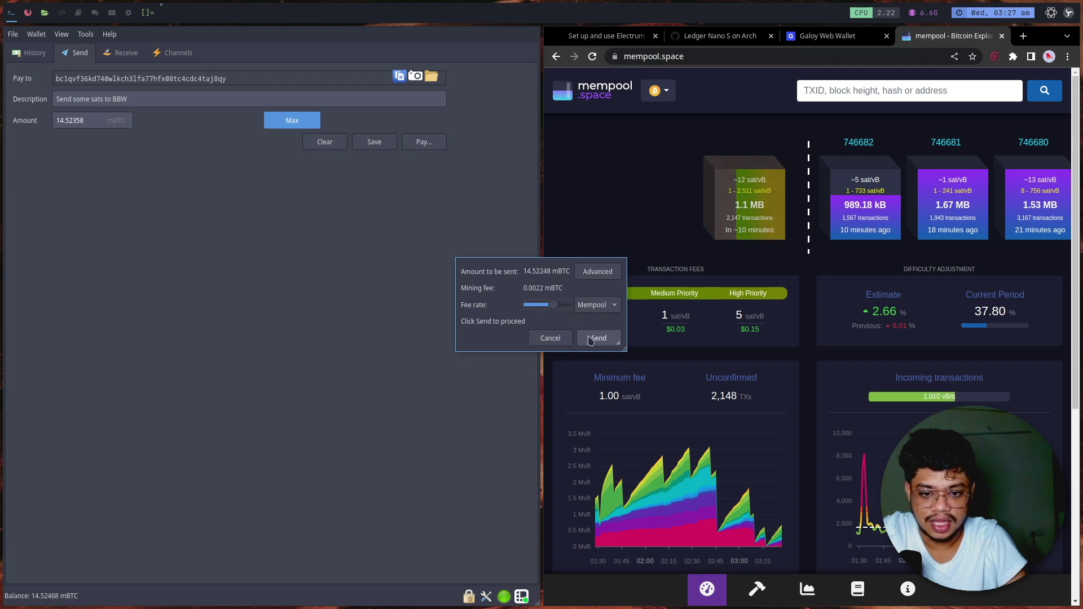
Send the max payment, approving it on the Ledger until Electrum reports Payment sent.
{"action": "left_click", "coordinate": [552, 310]}
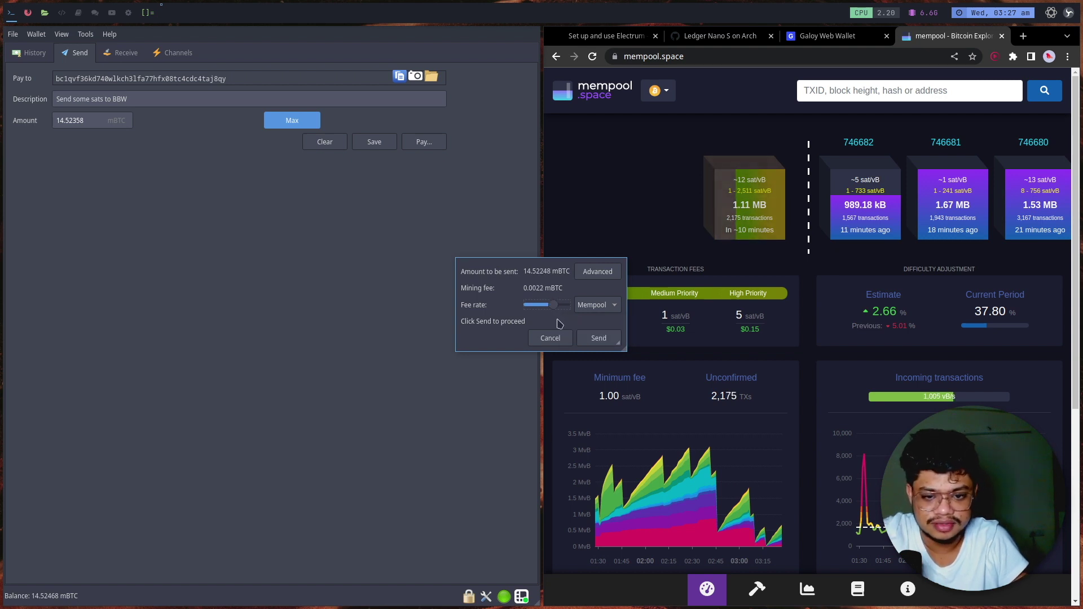
{"action": "left_click", "coordinate": [595, 340]}
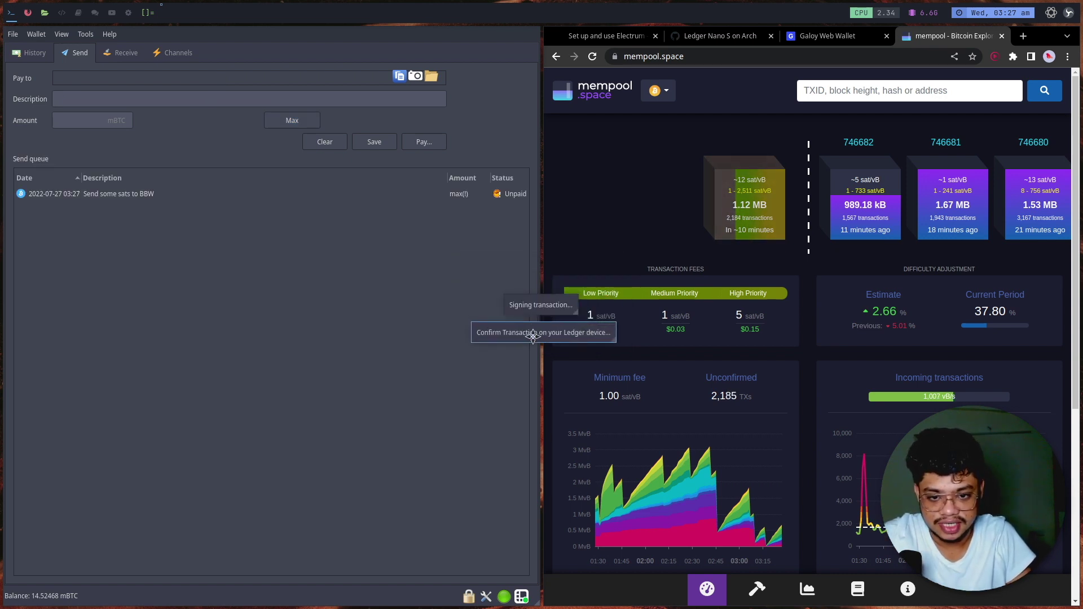
{"action": "left_click_drag", "start_coordinate": [536, 310], "coordinate": [363, 318]}
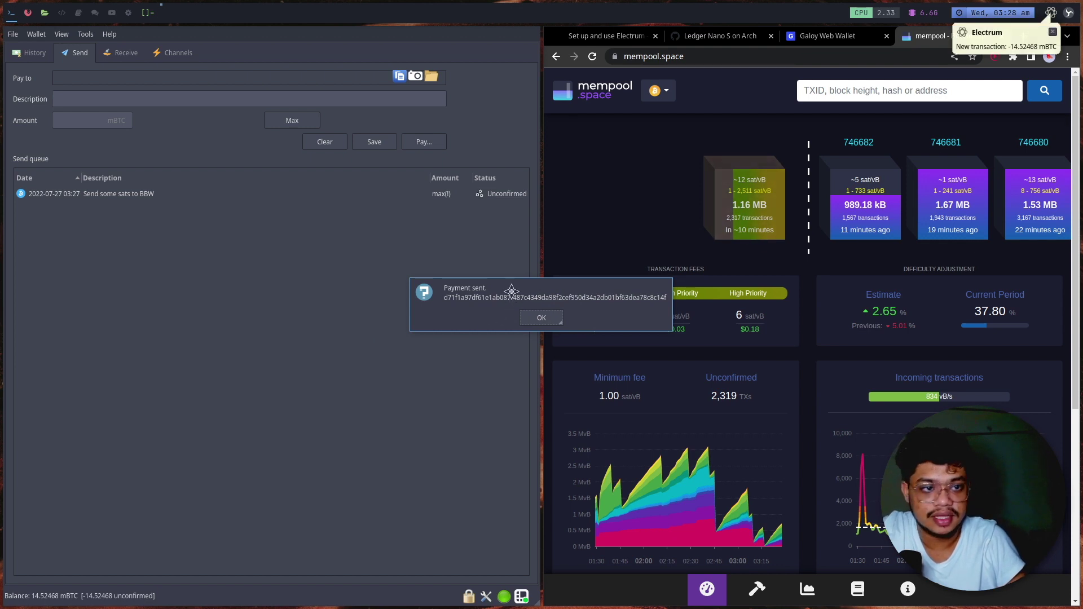
Acknowledge the Payment sent notice.
{"action": "left_click_drag", "start_coordinate": [511, 290], "coordinate": [272, 391]}
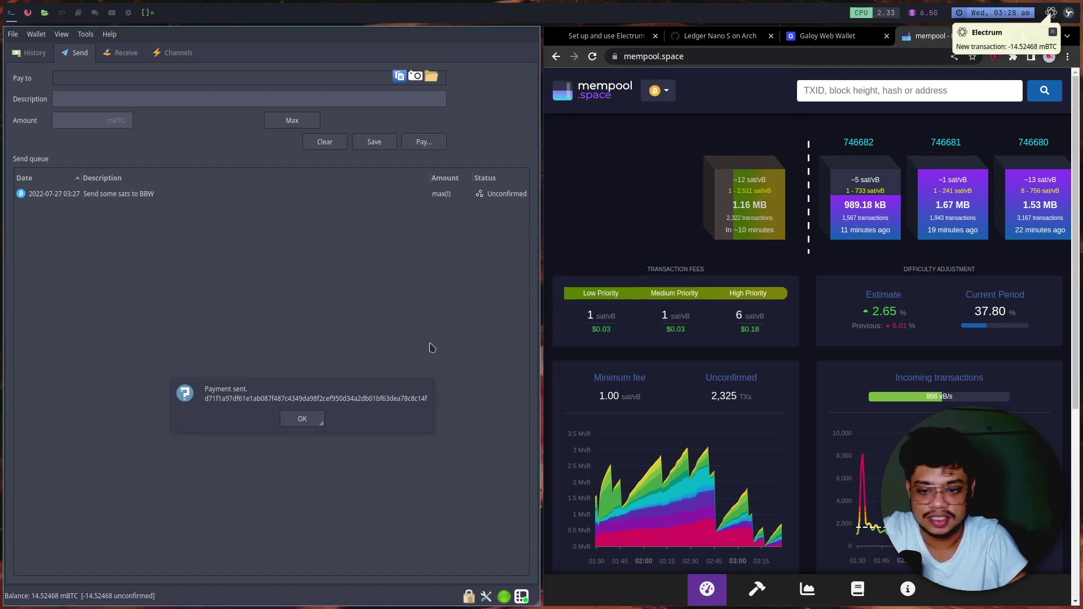
{"action": "left_click_drag", "start_coordinate": [340, 404], "coordinate": [362, 302]}
{"action": "left_click", "coordinate": [329, 314]}
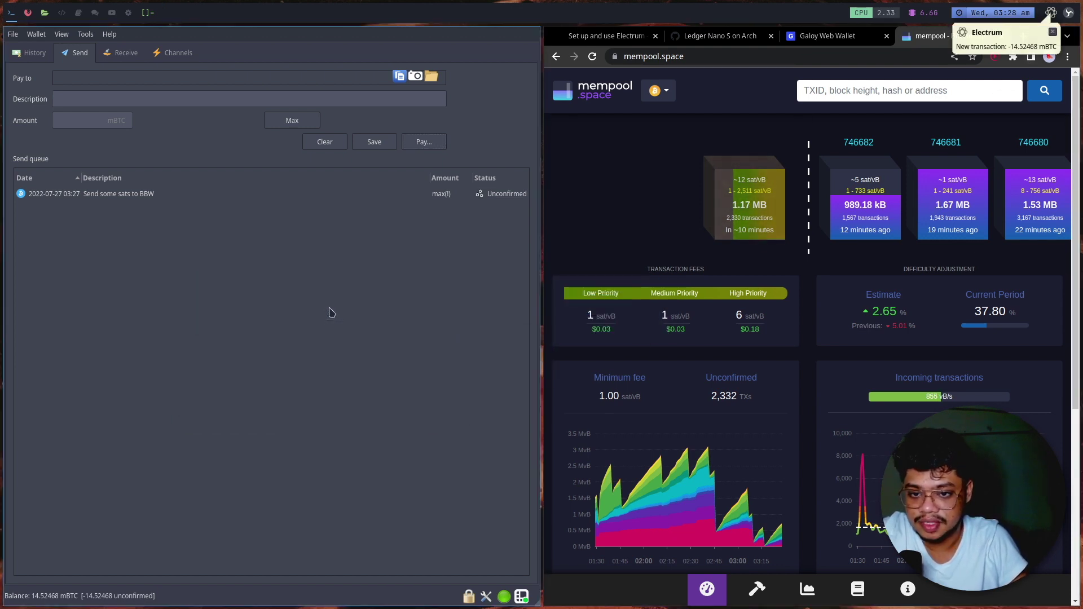
View and close the details of the queued 'Send some sats to BBW' payment.
{"action": "left_click", "coordinate": [395, 193]}
{"action": "right_click", "coordinate": [406, 192]}
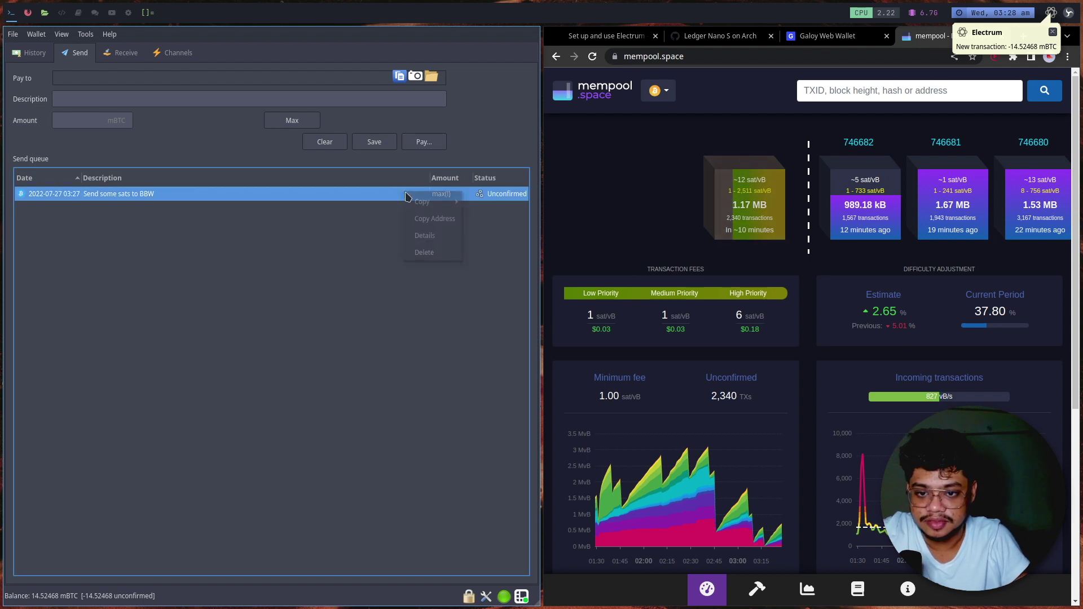
{"action": "mouse_move", "coordinate": [424, 202]}
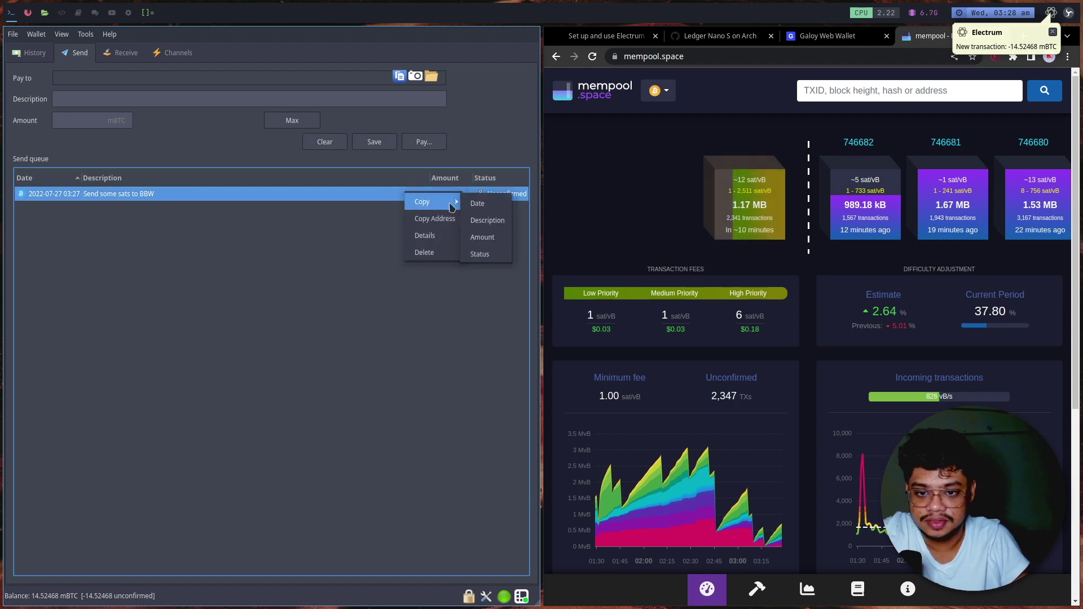
{"action": "left_click", "coordinate": [441, 237]}
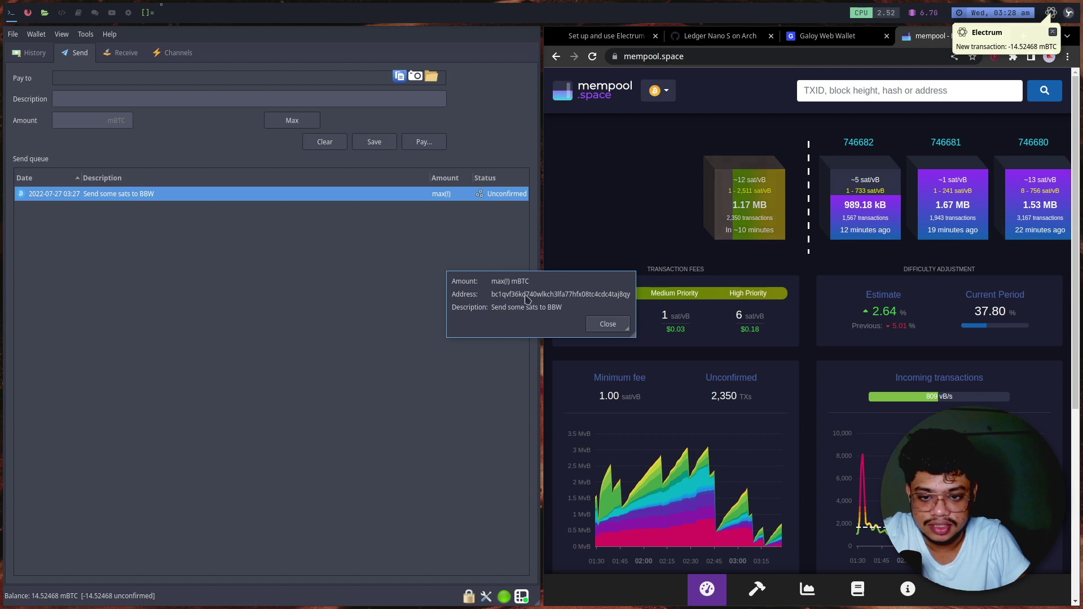
{"action": "left_click", "coordinate": [607, 325]}
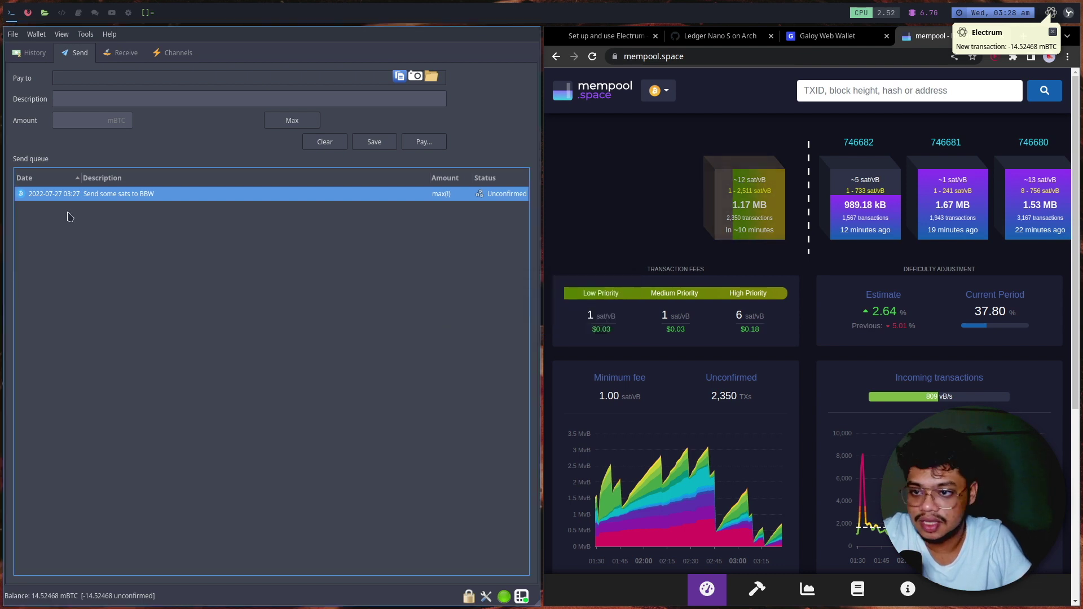
{"action": "right_click", "coordinate": [140, 198]}
{"action": "mouse_move", "coordinate": [172, 206]}
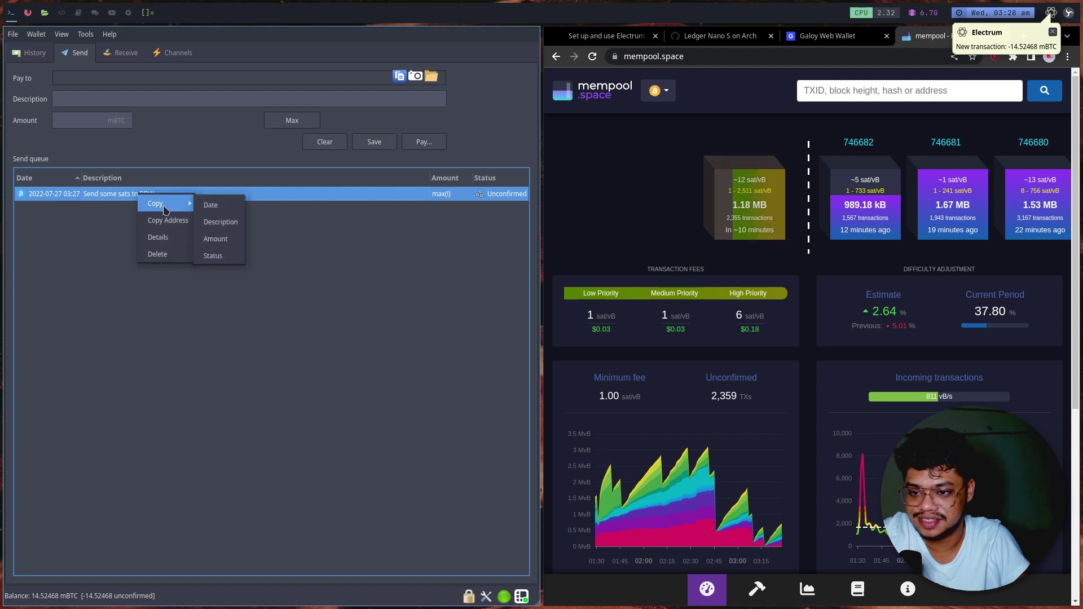
{"action": "left_click", "coordinate": [283, 295]}
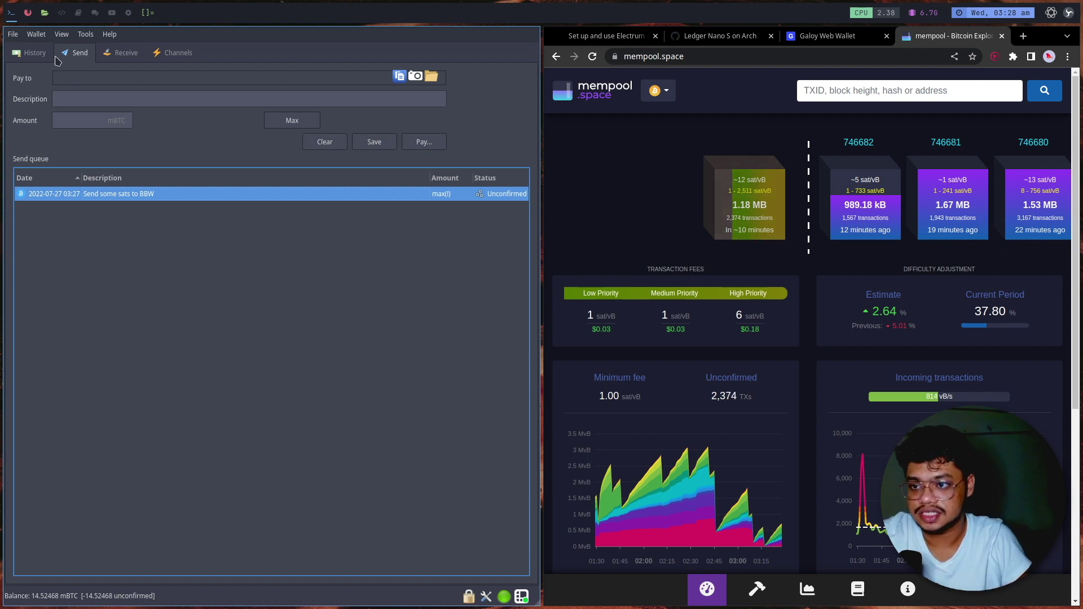
Inspect the new transaction's full details in the wallet History.
{"action": "left_click", "coordinate": [51, 59]}
{"action": "left_click", "coordinate": [33, 94]}
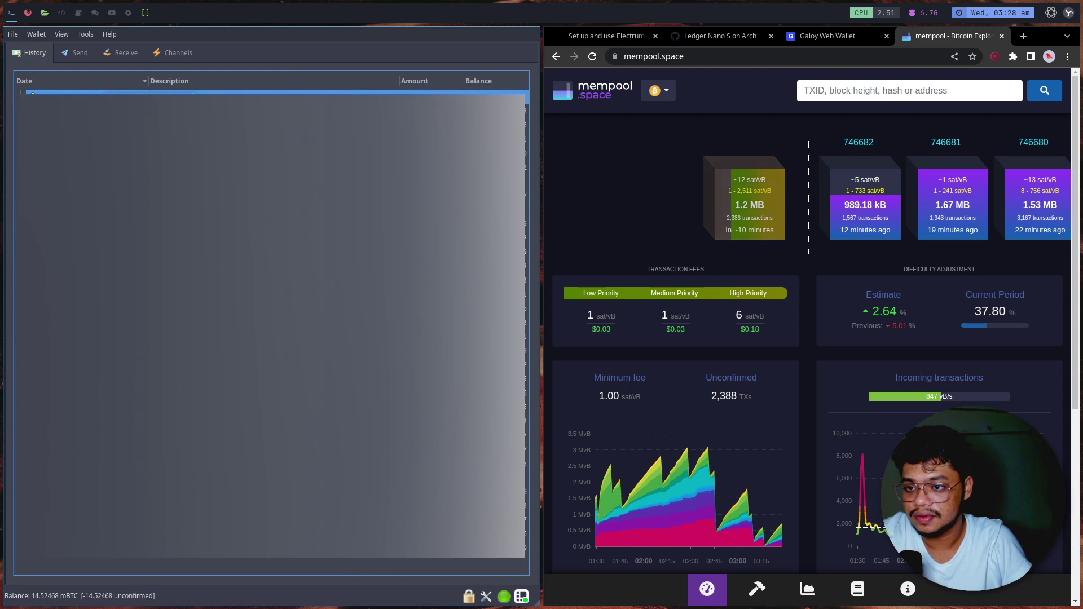
{"action": "double_click", "coordinate": [33, 94]}
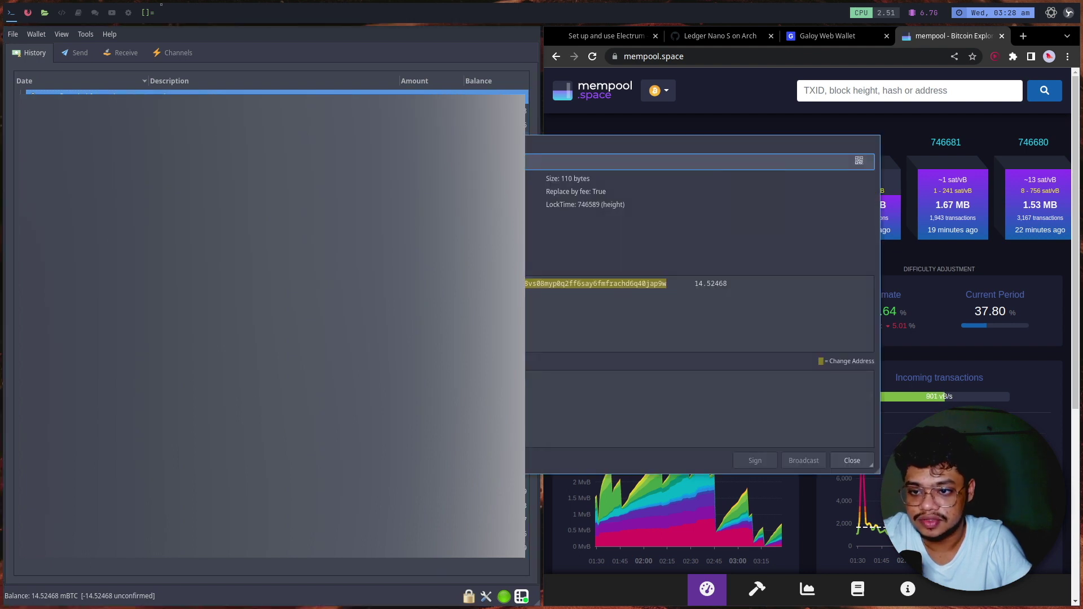
{"action": "left_click", "coordinate": [851, 460]}
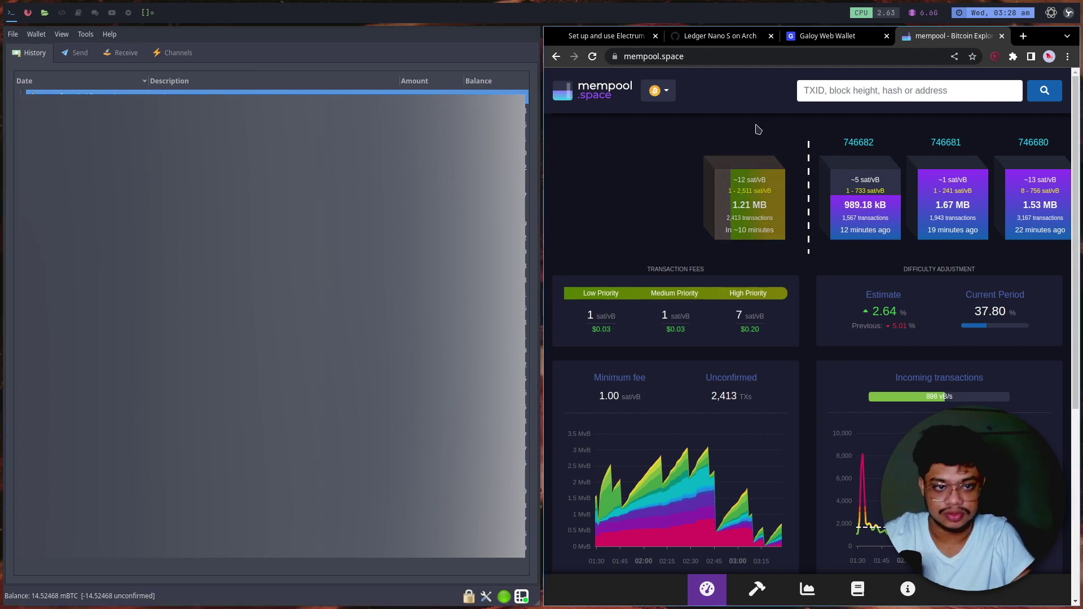
Look up the transaction ID on mempool.space: Unconfirmed, 0.01452248 BTC, 220 sat fee at 2.01 sat/vB.
{"action": "key", "text": "ctrl+t"}
{"action": "key", "text": "ctrl+w"}
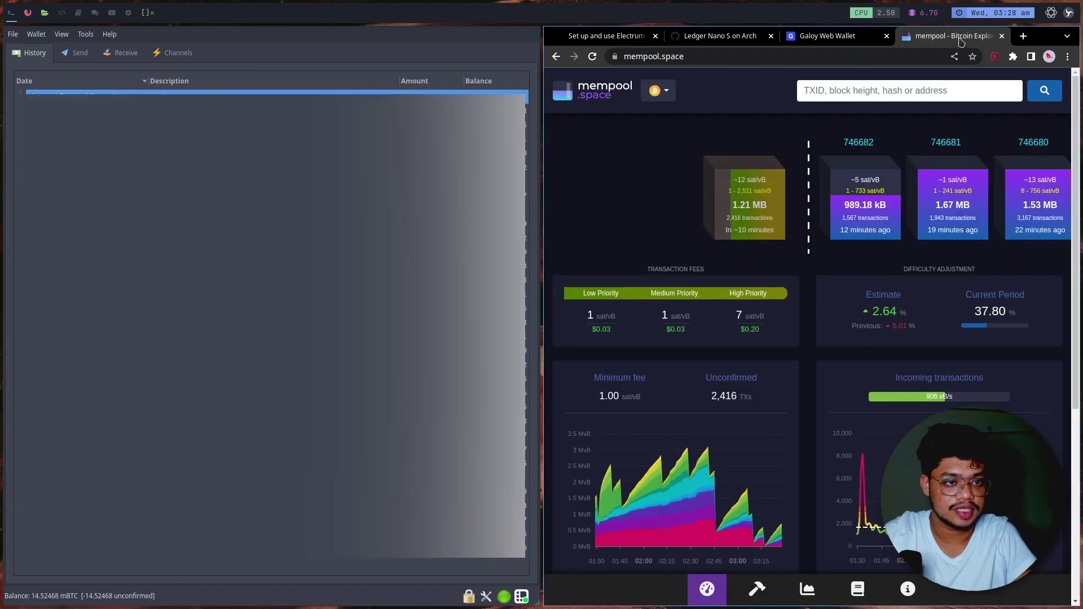
{"action": "left_click", "coordinate": [935, 91]}
{"action": "key", "text": "ctrl+v"}
{"action": "key", "text": "Return"}
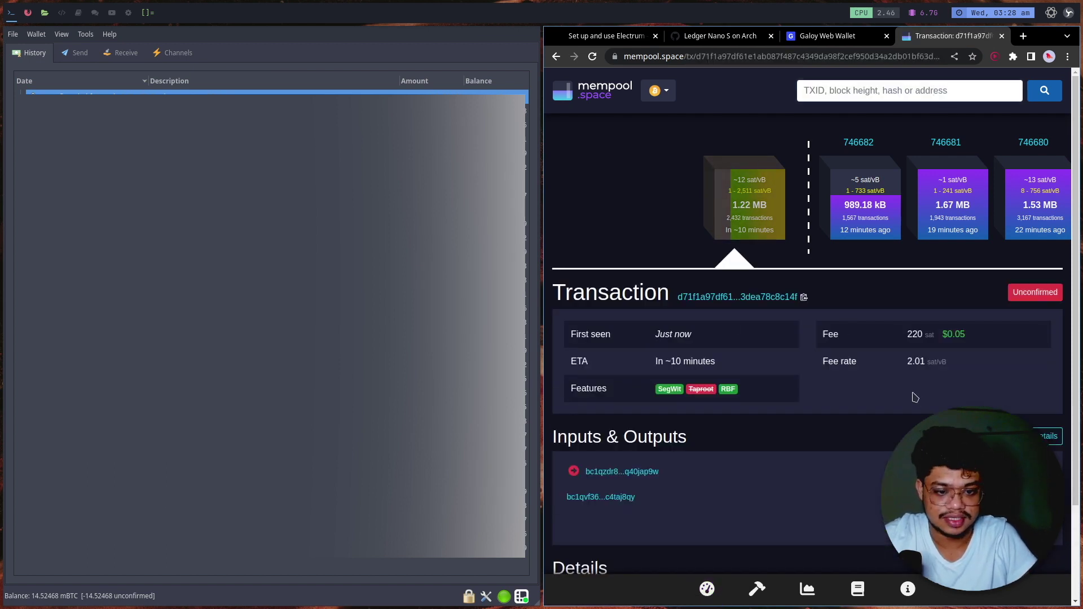
{"action": "scroll", "coordinate": [916, 398], "scroll_direction": "down", "scroll_amount": 2}
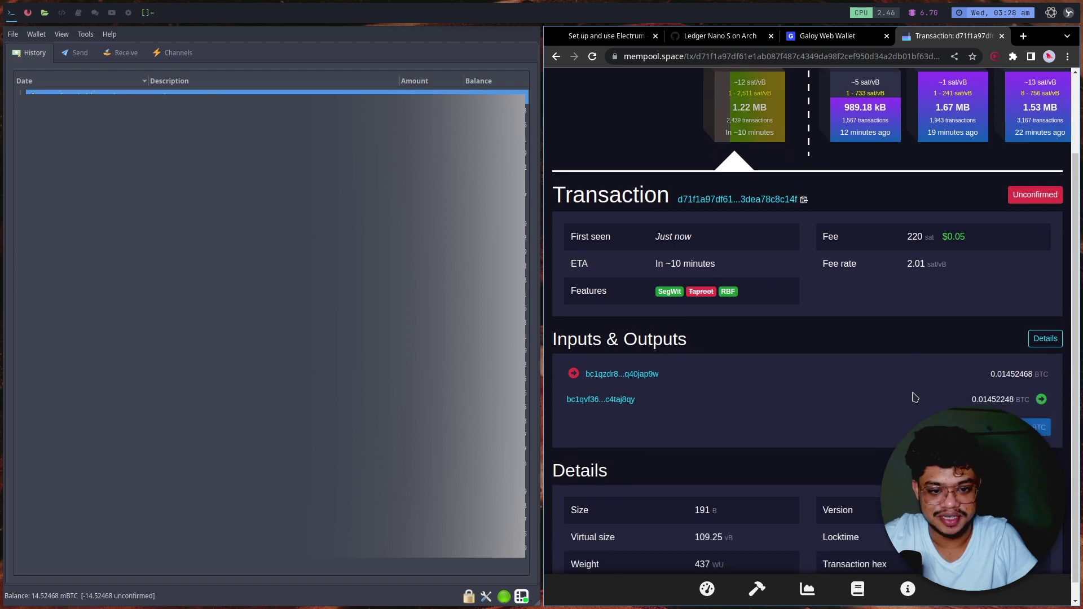
{"action": "scroll", "coordinate": [913, 395], "scroll_direction": "down", "scroll_amount": 1}
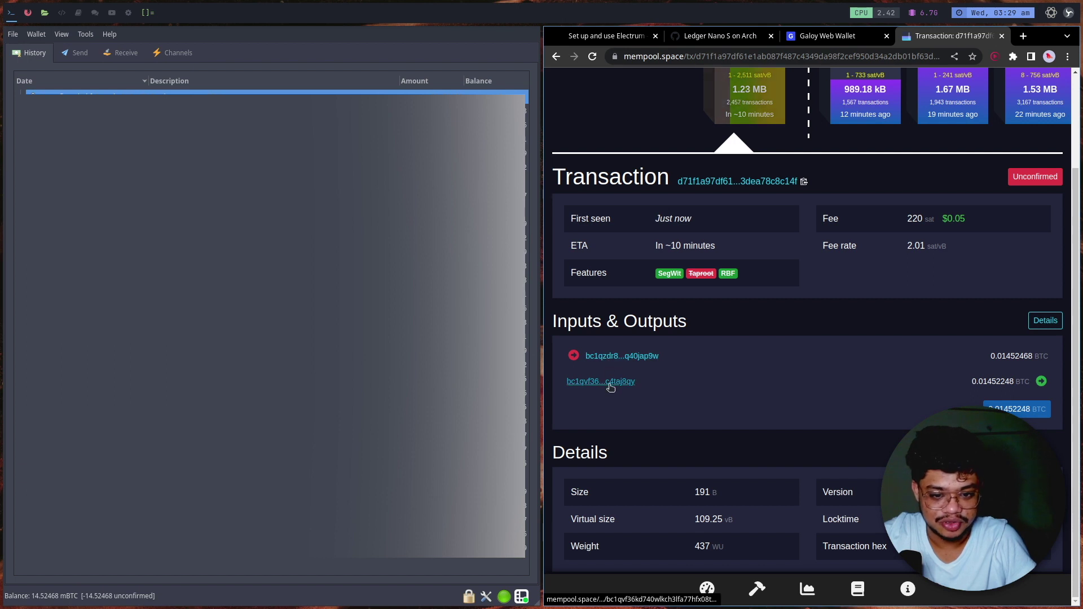
{"action": "key", "text": "super+f"}
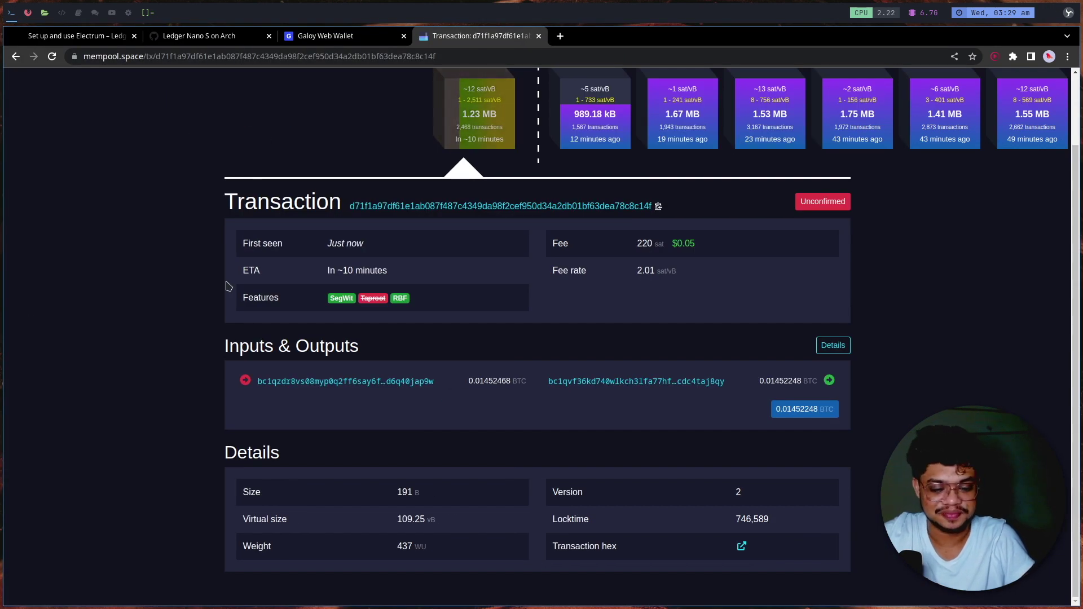
Reload the Galoy Web Wallet home page to check for the incoming on-chain payment.
{"action": "left_click", "coordinate": [342, 37]}
{"action": "left_click", "coordinate": [701, 107]}
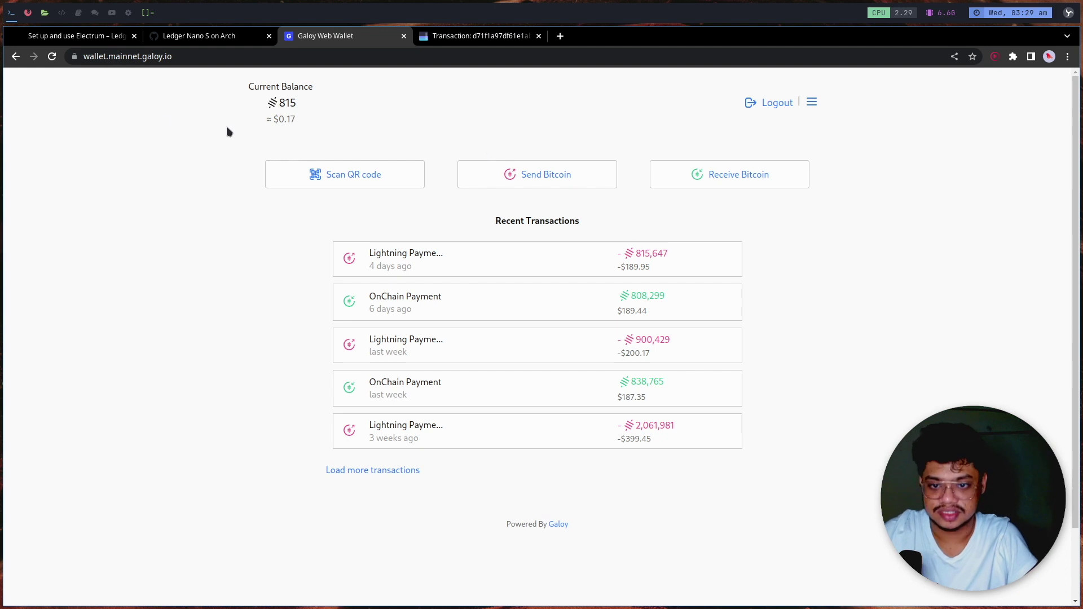
{"action": "left_click", "coordinate": [51, 57]}
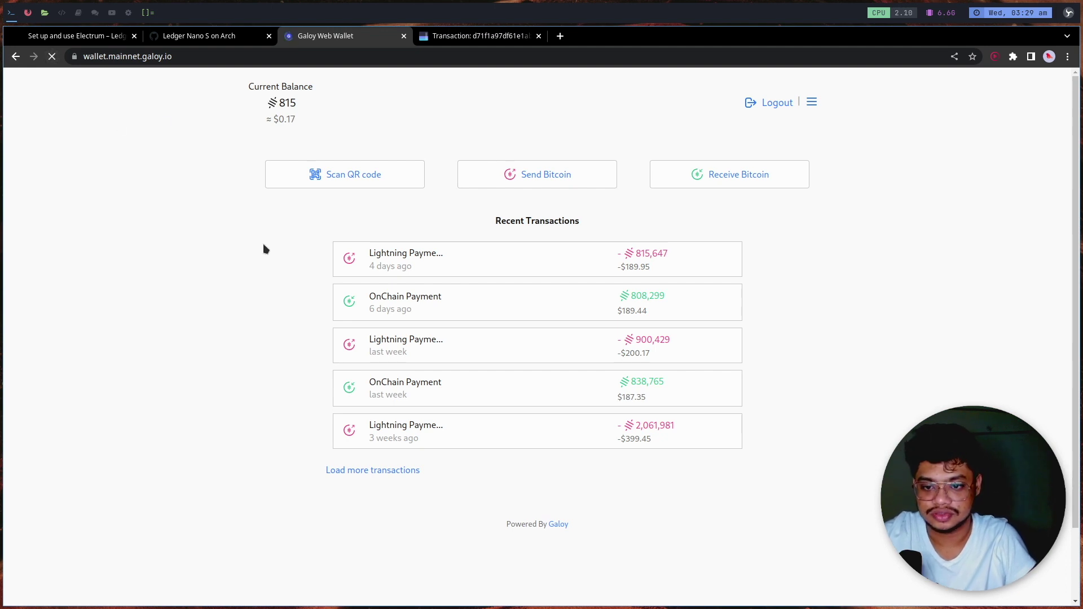